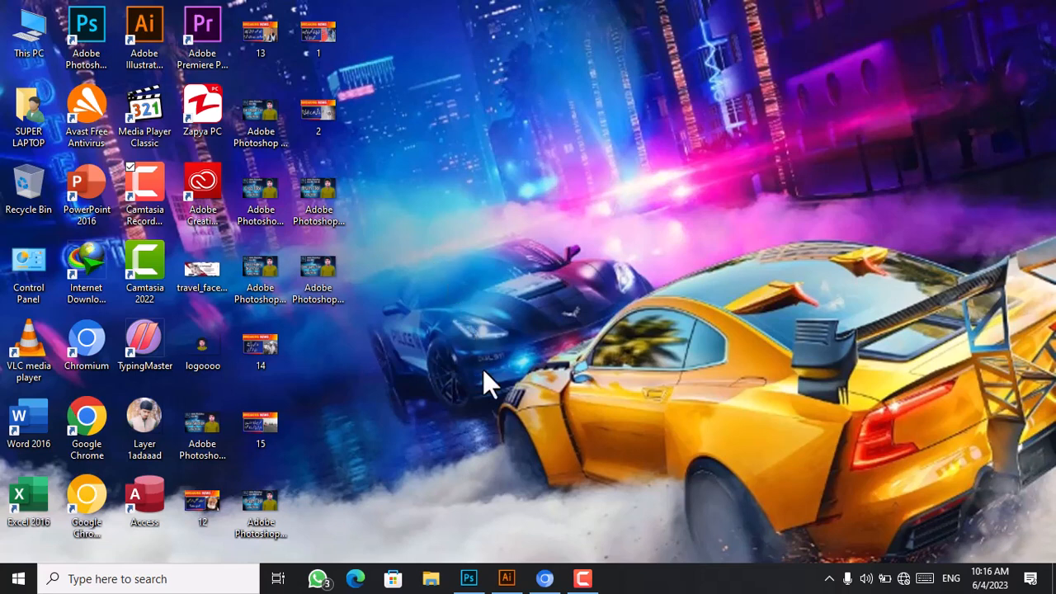
# Switch to Photoshop and activate the History Brush tool.
pyautogui.click(468, 579)
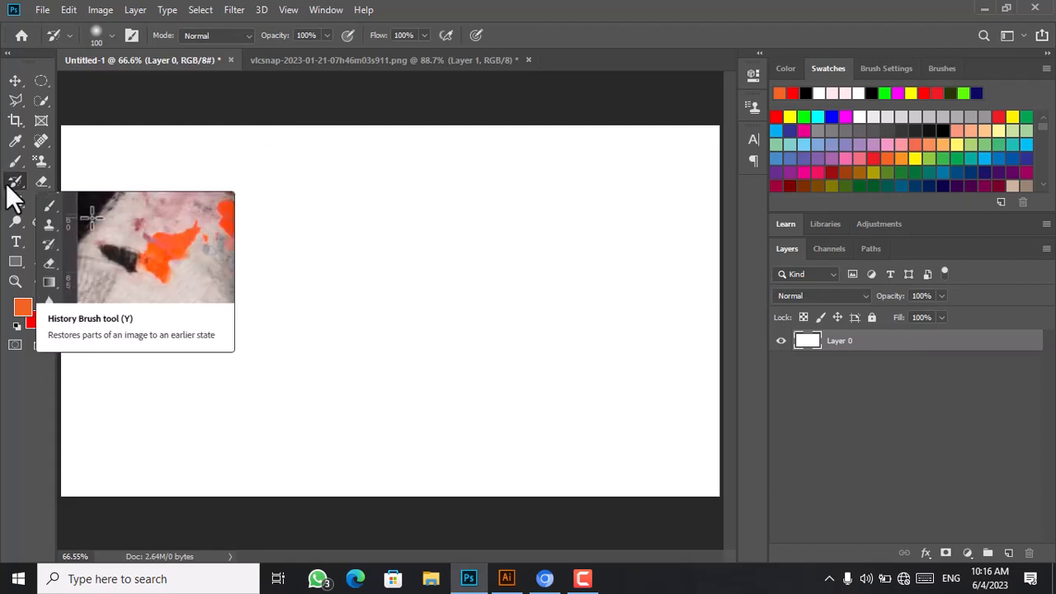
pyautogui.rightClick(15, 183)
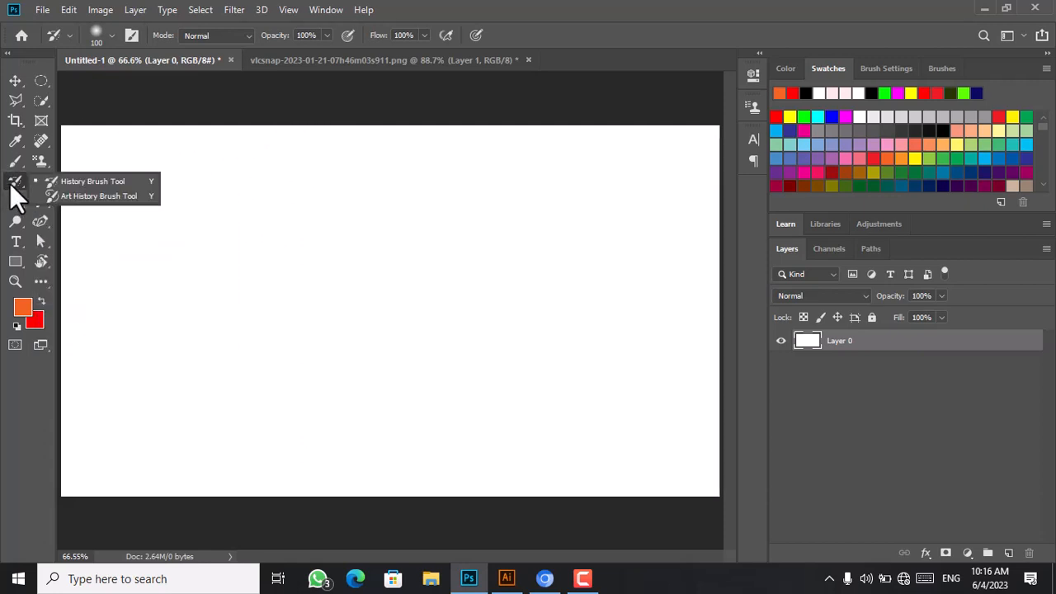
pyautogui.click(45, 183)
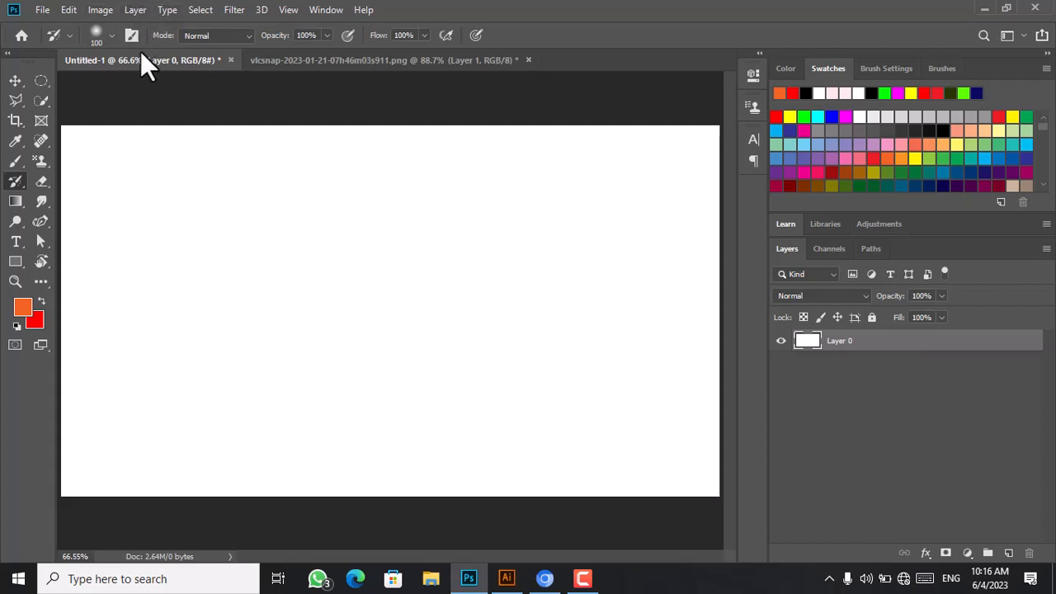
# Set up the Brush tool with foreground colour ff5300 and the Normal blending mode.
pyautogui.click(12, 166)
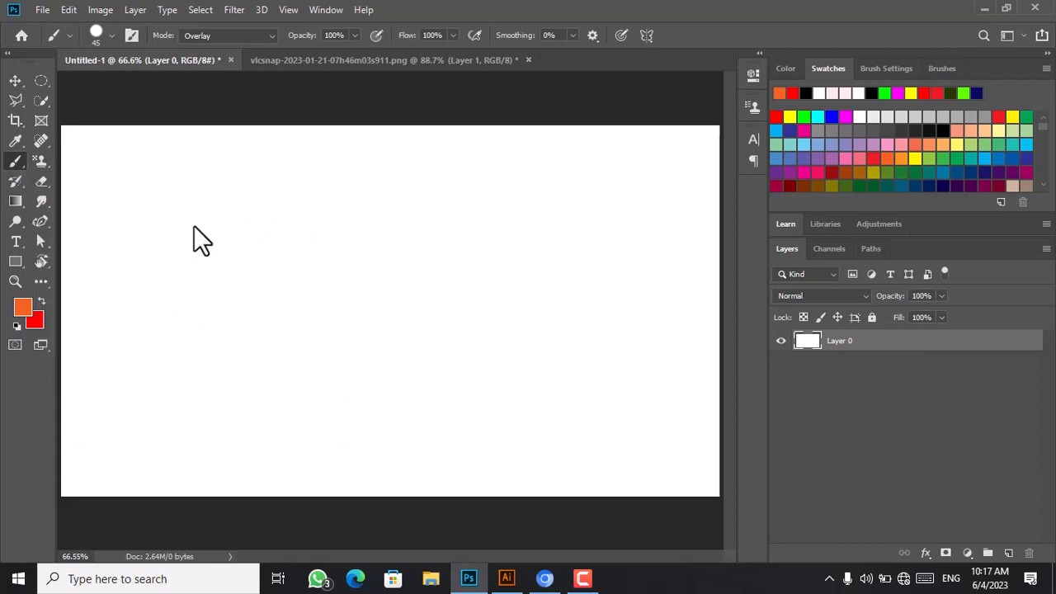
pyautogui.click(23, 310)
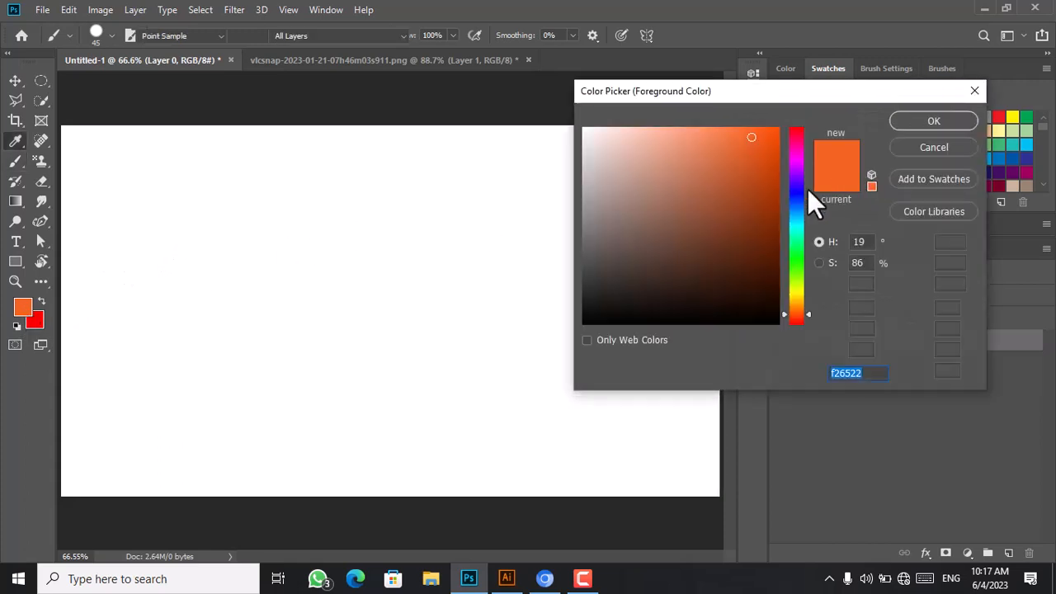
pyautogui.moveTo(747, 179)
pyautogui.mouseDown()
pyautogui.moveTo(777, 125)
pyautogui.moveTo(959, 146)
pyautogui.mouseUp()
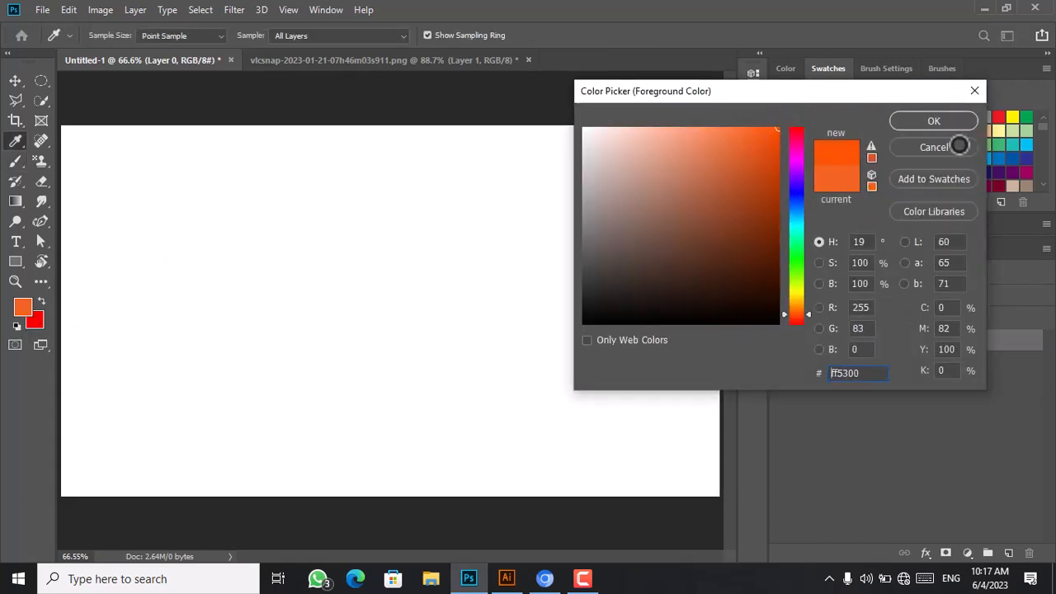
pyautogui.click(948, 126)
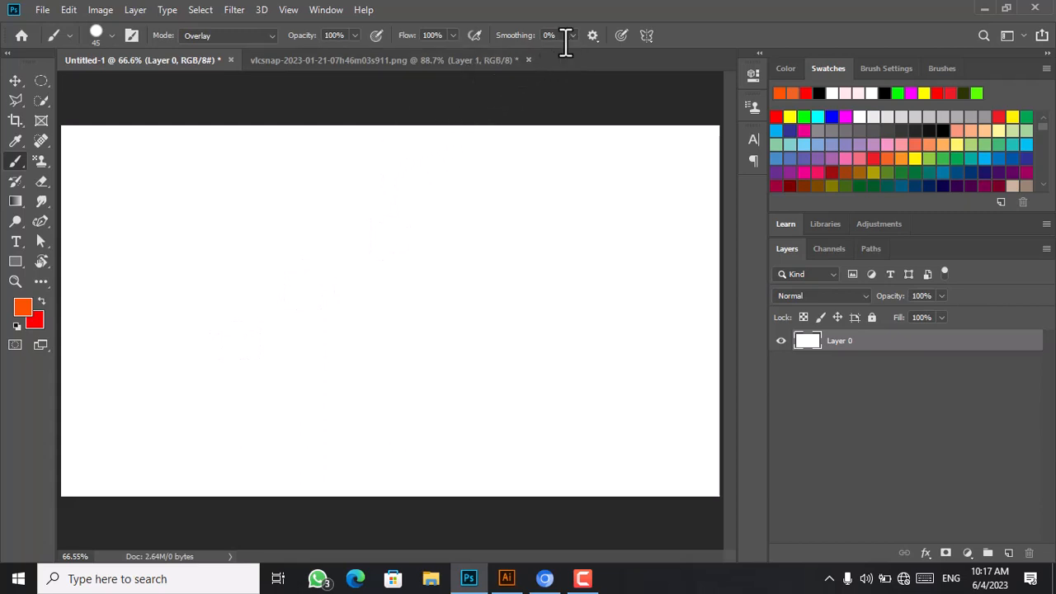
pyautogui.click(259, 36)
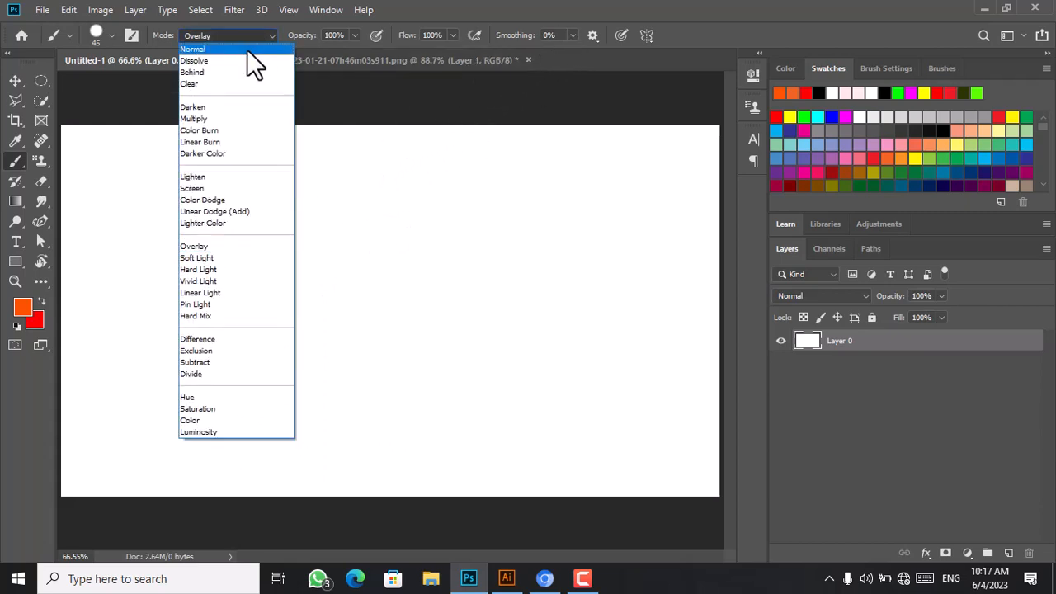
pyautogui.click(247, 49)
# Paint five separate slanted orange strokes side by side across the white canvas.
pyautogui.moveTo(193, 198)
pyautogui.mouseDown()
pyautogui.moveTo(216, 265)
pyautogui.moveTo(223, 407)
pyautogui.mouseUp()
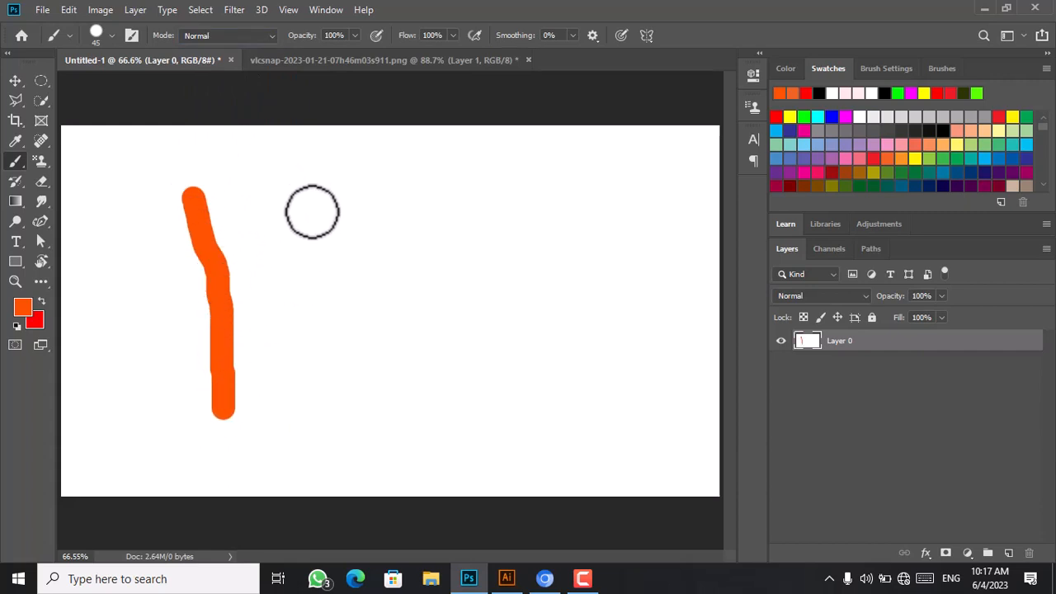
pyautogui.moveTo(308, 198); pyautogui.dragTo(353, 399)
pyautogui.moveTo(431, 165); pyautogui.dragTo(500, 404)
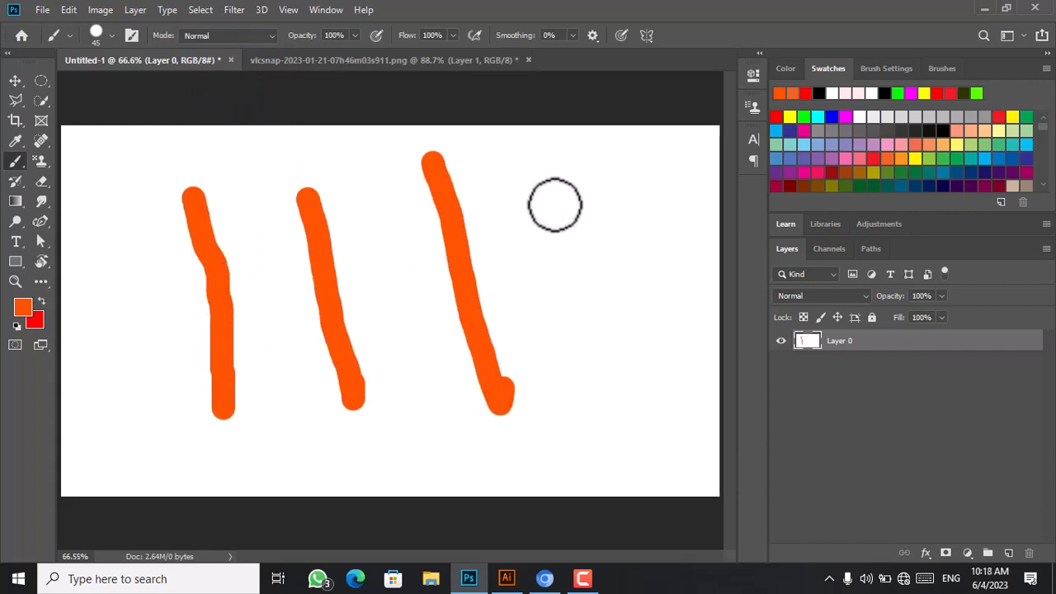
pyautogui.moveTo(551, 192); pyautogui.dragTo(647, 432)
pyautogui.moveTo(654, 172); pyautogui.dragTo(704, 317)
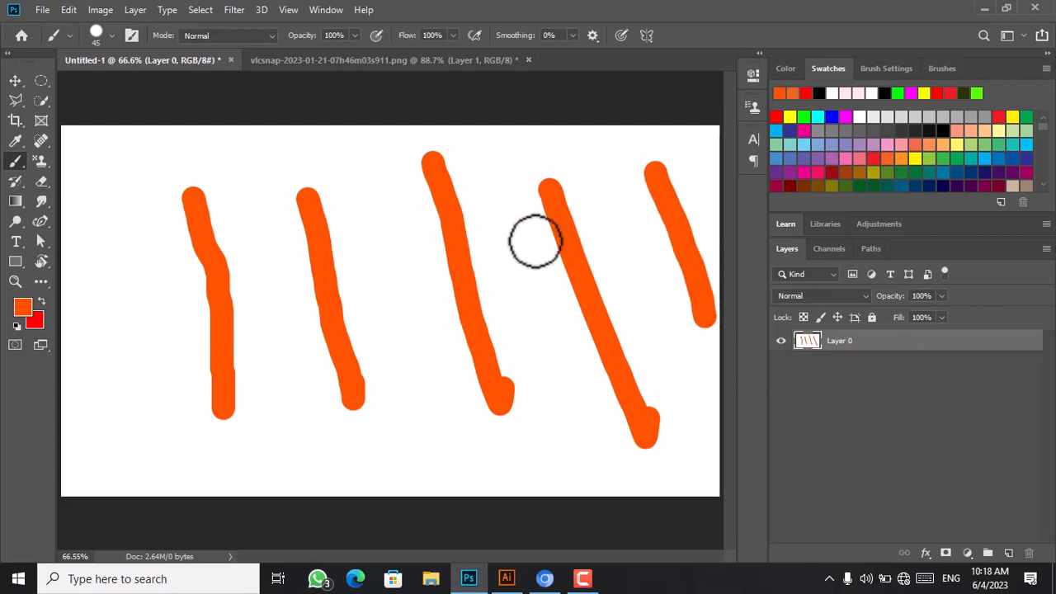
# Undo all five brush strokes one after another.
pyautogui.hotkey('ctrl', 'z')
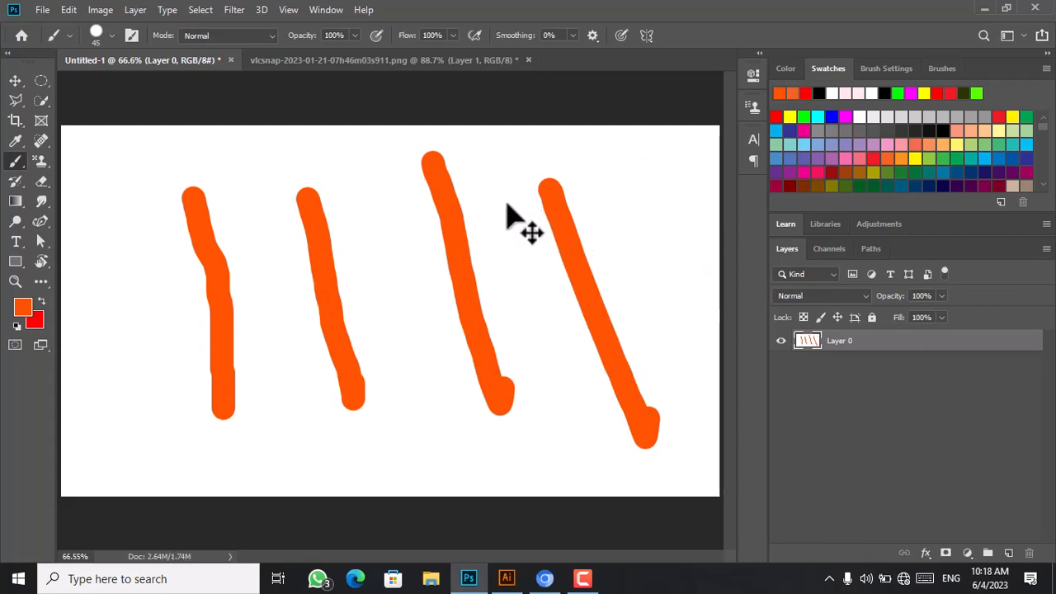
pyautogui.hotkey('ctrl', 'z')
pyautogui.hotkey('ctrl', 'z')
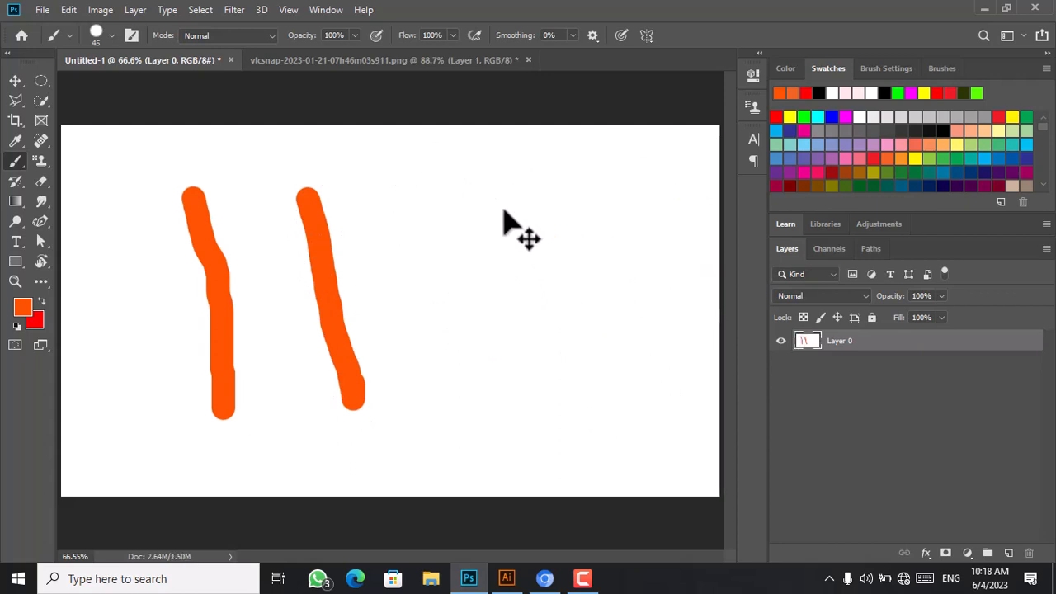
pyautogui.hotkey('ctrl', 'z')
pyautogui.hotkey('ctrl', 'z')
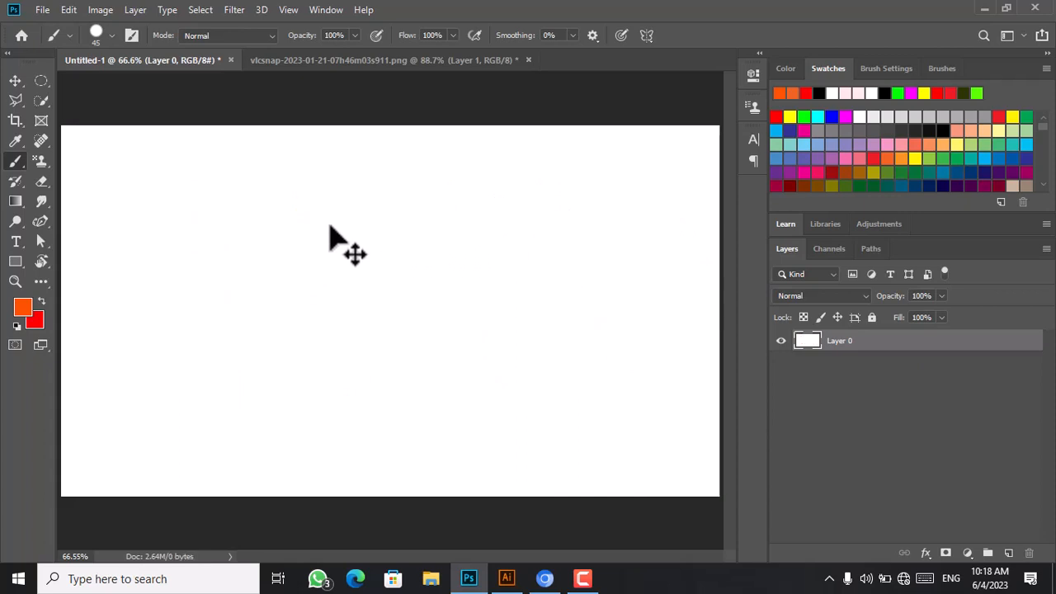
# Paint three parallel diagonal orange strokes in the middle of the canvas.
pyautogui.moveTo(330, 210); pyautogui.dragTo(402, 390)
pyautogui.moveTo(415, 198); pyautogui.dragTo(498, 399)
pyautogui.moveTo(498, 209); pyautogui.dragTo(568, 375)
# Undo the three diagonal strokes in the middle of the canvas.
pyautogui.hotkey('ctrl', 'z')
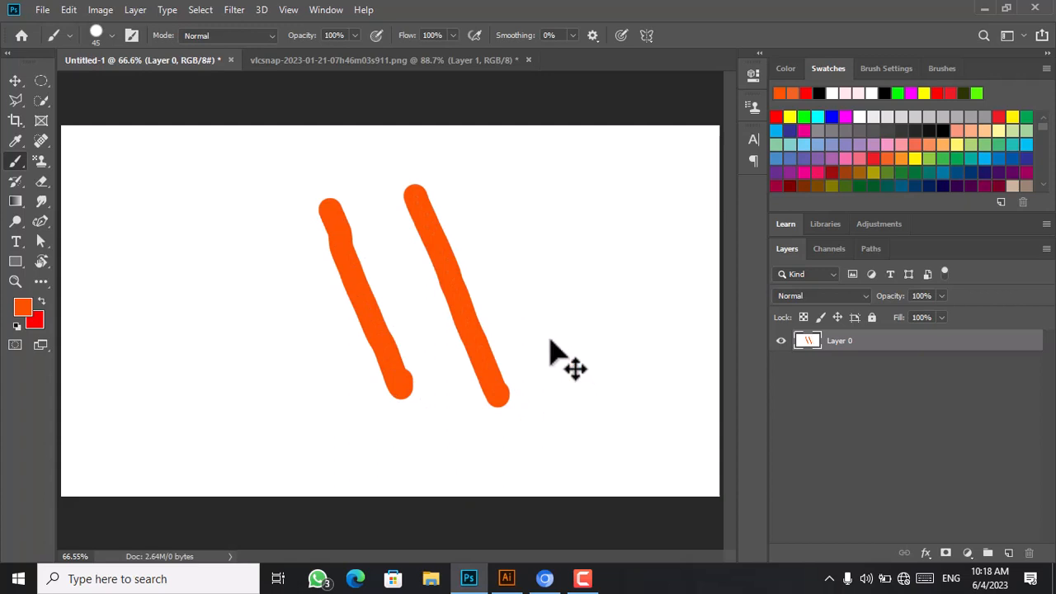
pyautogui.hotkey('ctrl', 'z')
pyautogui.hotkey('ctrl', 'z')
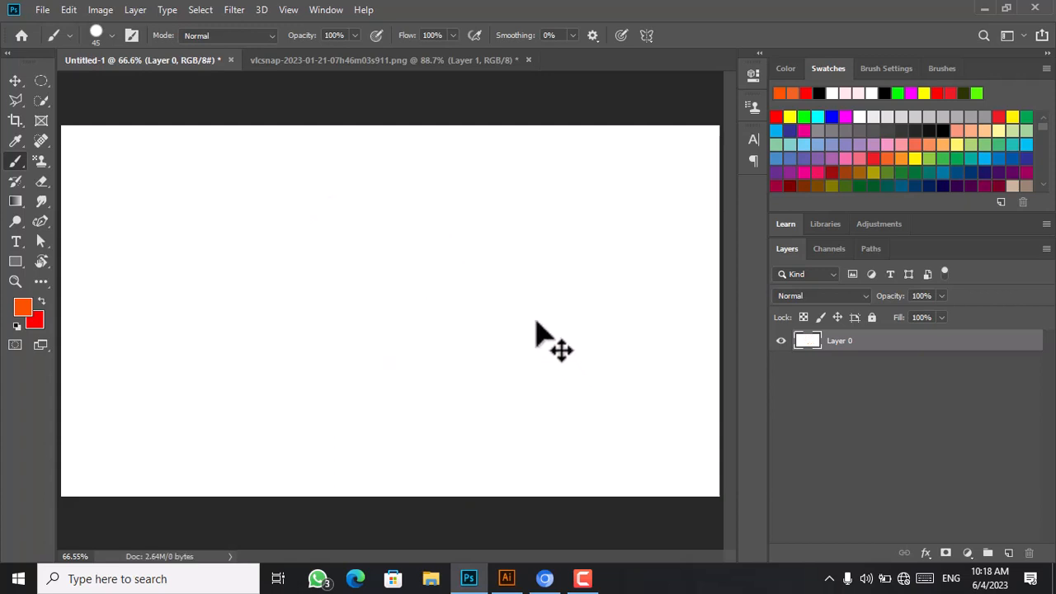
# Redo the three undone diagonal strokes one by one.
pyautogui.hotkey('ctrl', 'shift', 'z')
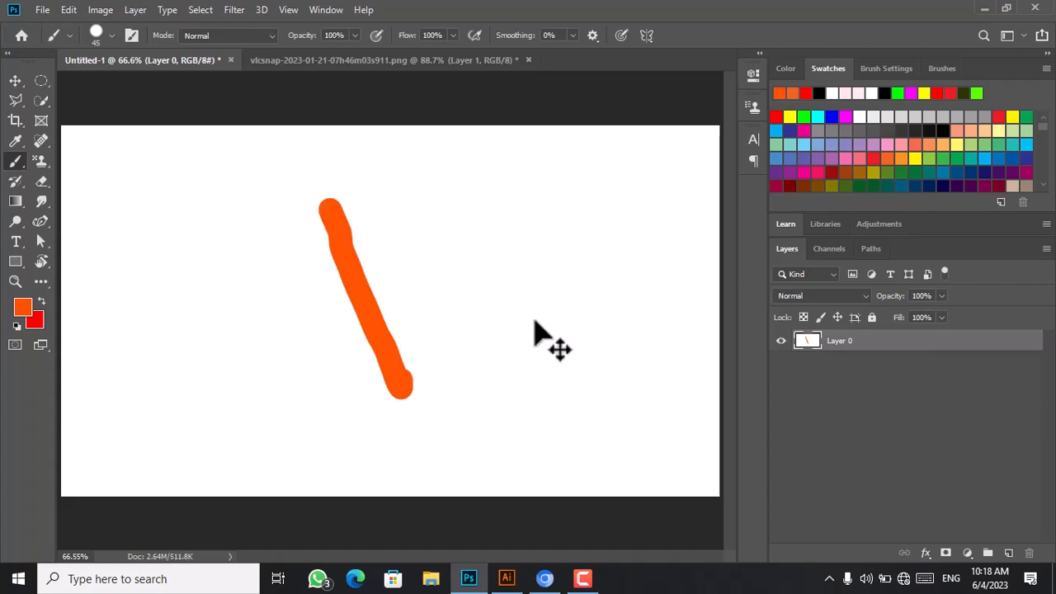
pyautogui.hotkey('ctrl', 'shift', 'z')
pyautogui.hotkey('ctrl', 'shift', 'z')
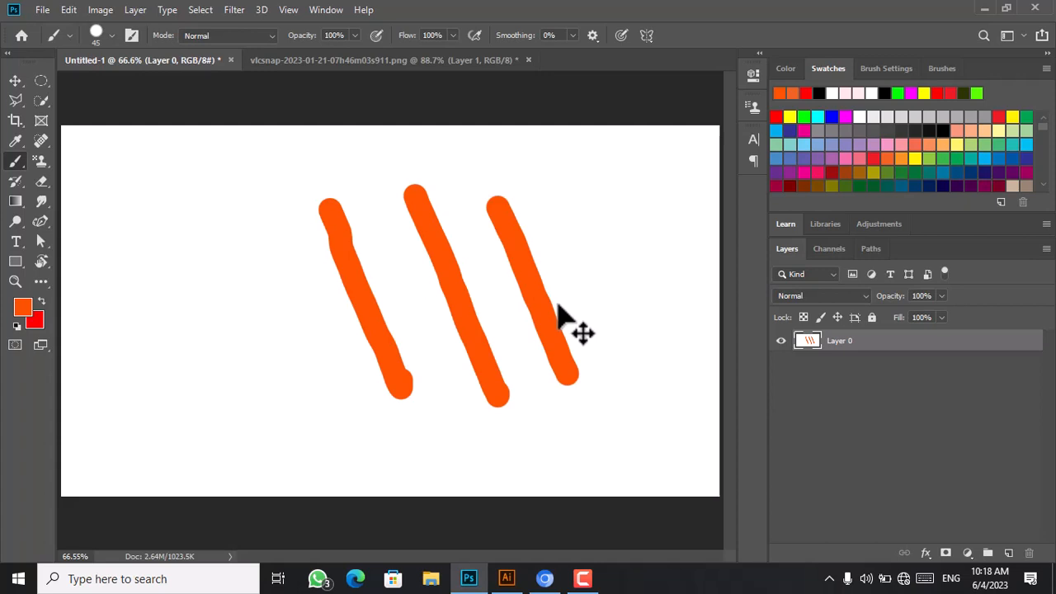
# Undo the three restored strokes to leave the canvas blank again.
pyautogui.hotkey('ctrl', 'z')
pyautogui.hotkey('ctrl', 'z')
pyautogui.hotkey('ctrl', 'z')
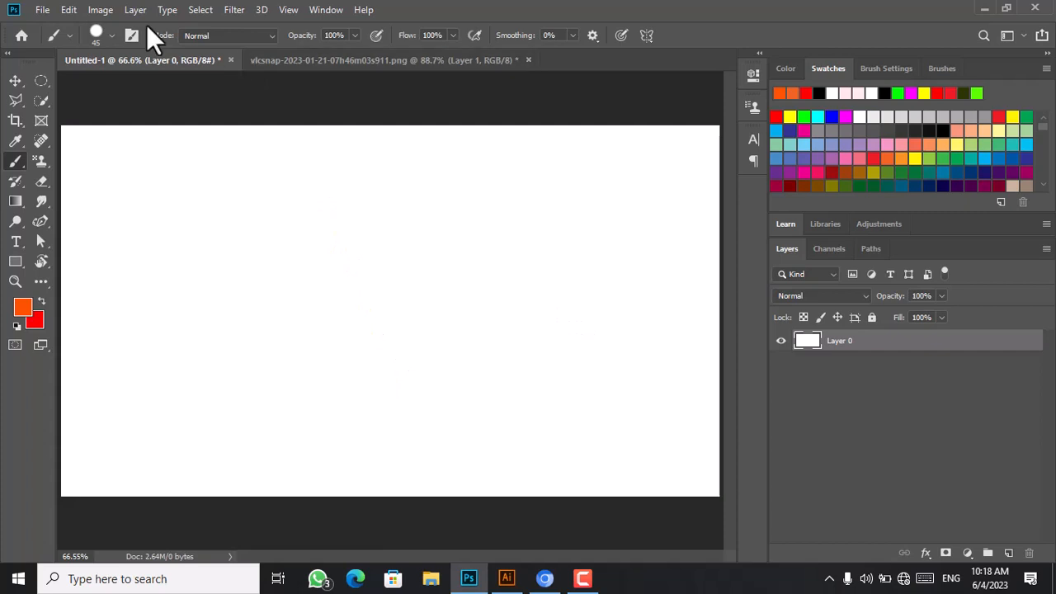
# Raise the number of History States to 1000 in the Performance preferences.
pyautogui.click(73, 11)
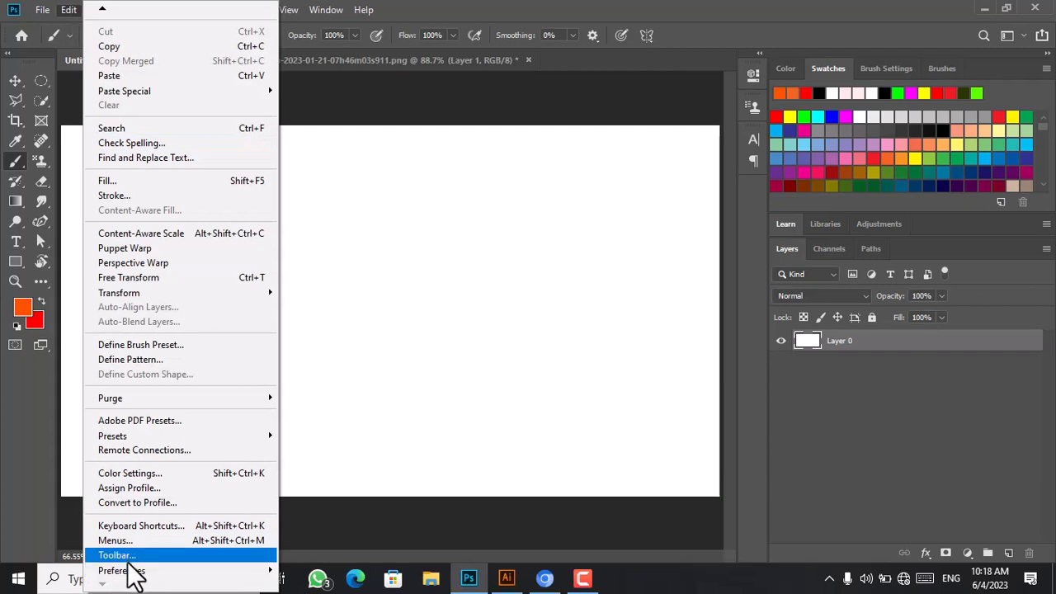
pyautogui.moveTo(136, 579)
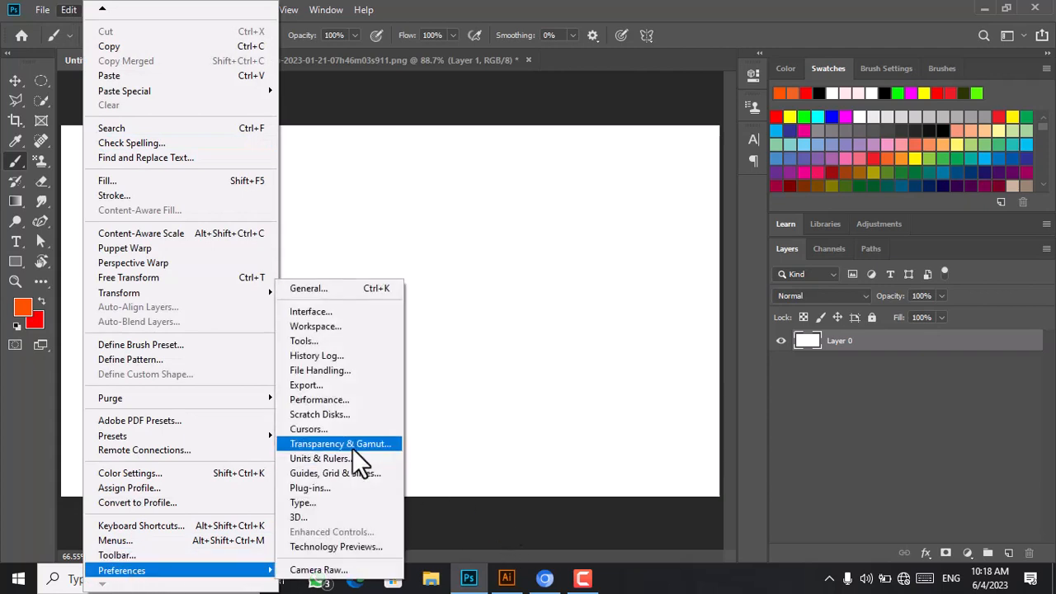
pyautogui.click(353, 399)
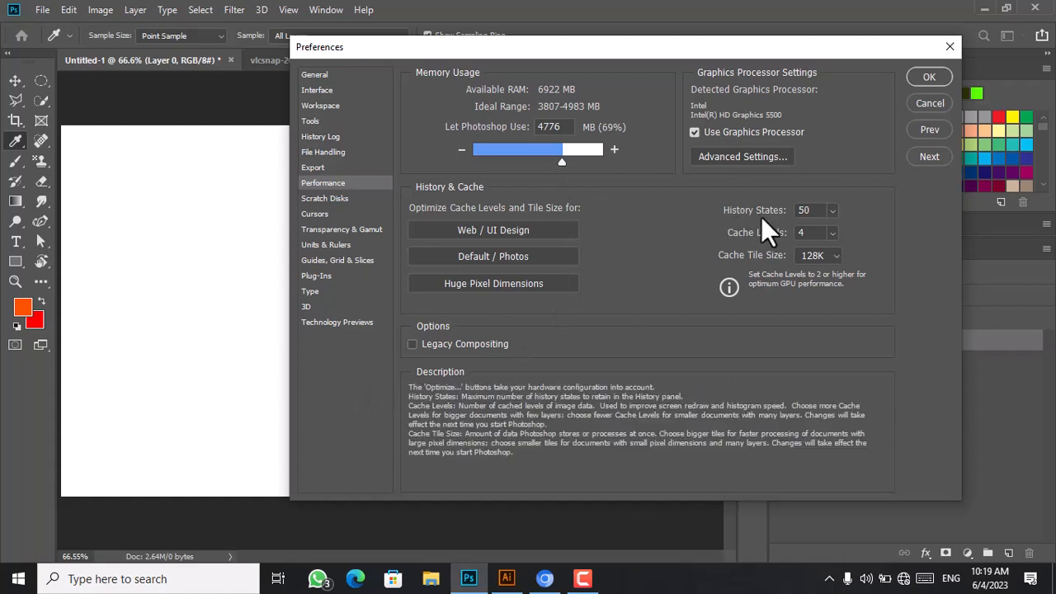
pyautogui.click(831, 212)
pyautogui.moveTo(834, 232); pyautogui.dragTo(878, 229)
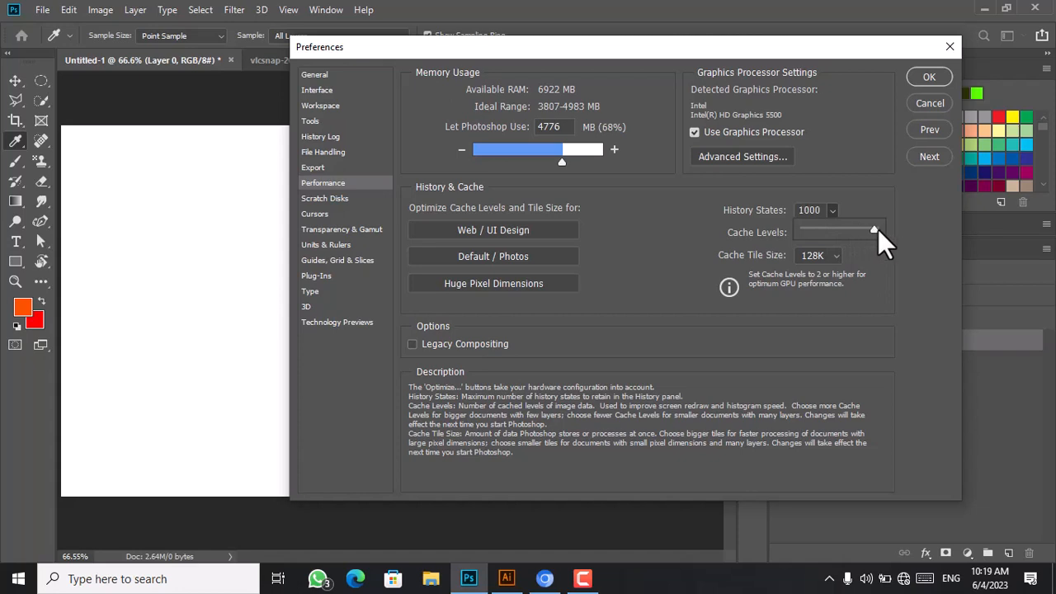
# Set the number of History States to 50.
pyautogui.click(830, 226)
pyautogui.click(824, 211)
pyautogui.write('50')
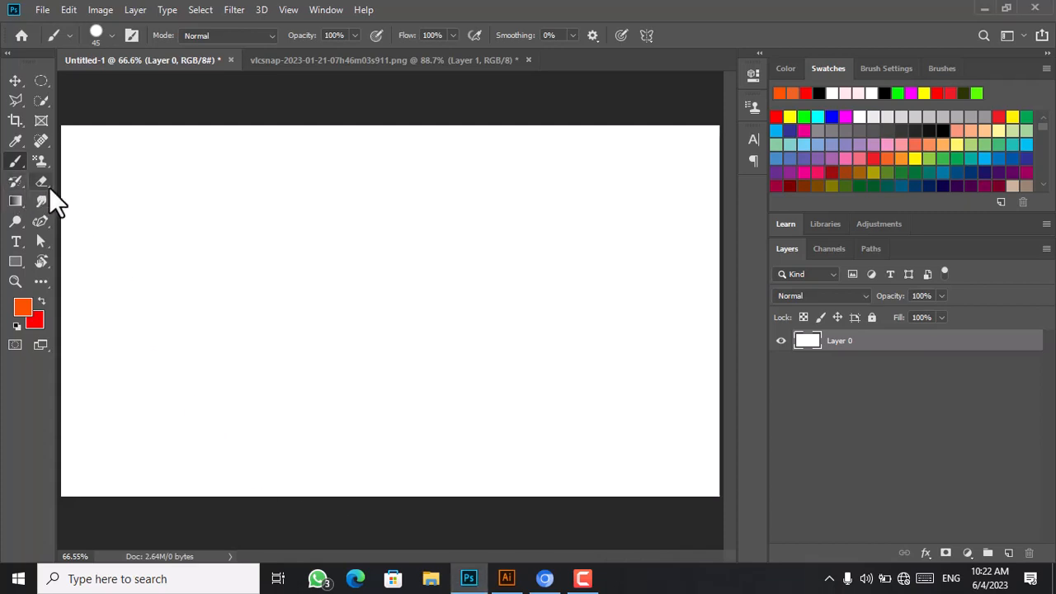
# Show the History panel and move it higher, over the swatches beside the canvas.
pyautogui.click(326, 11)
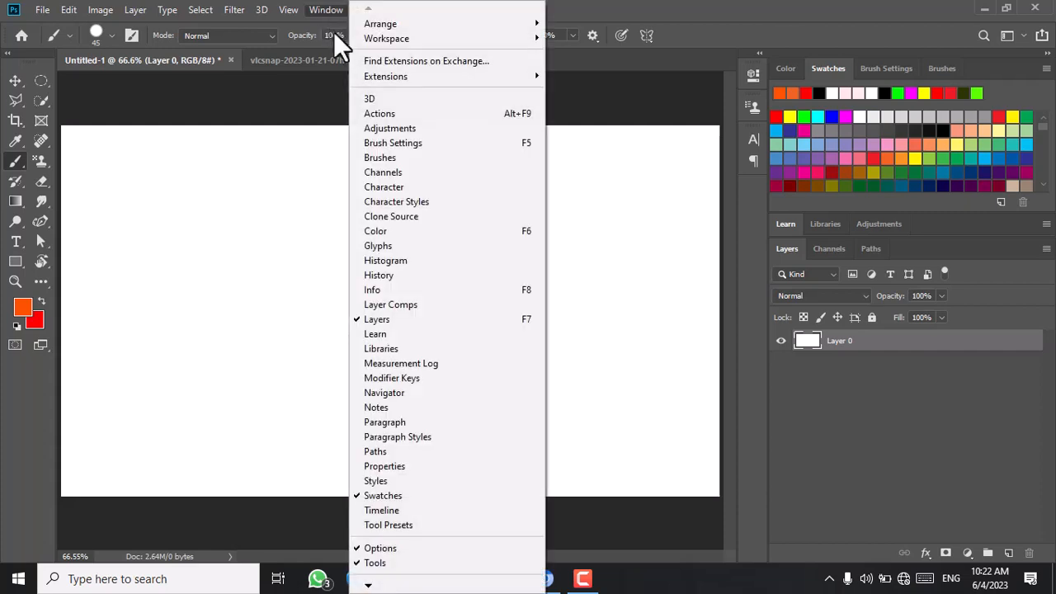
pyautogui.click(402, 275)
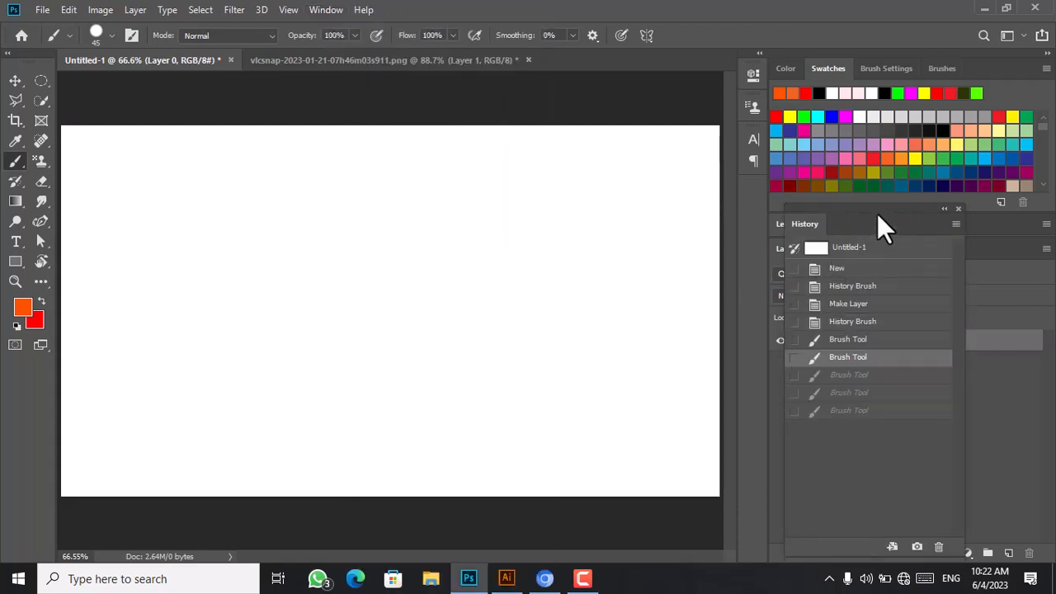
pyautogui.moveTo(877, 216); pyautogui.dragTo(852, 122)
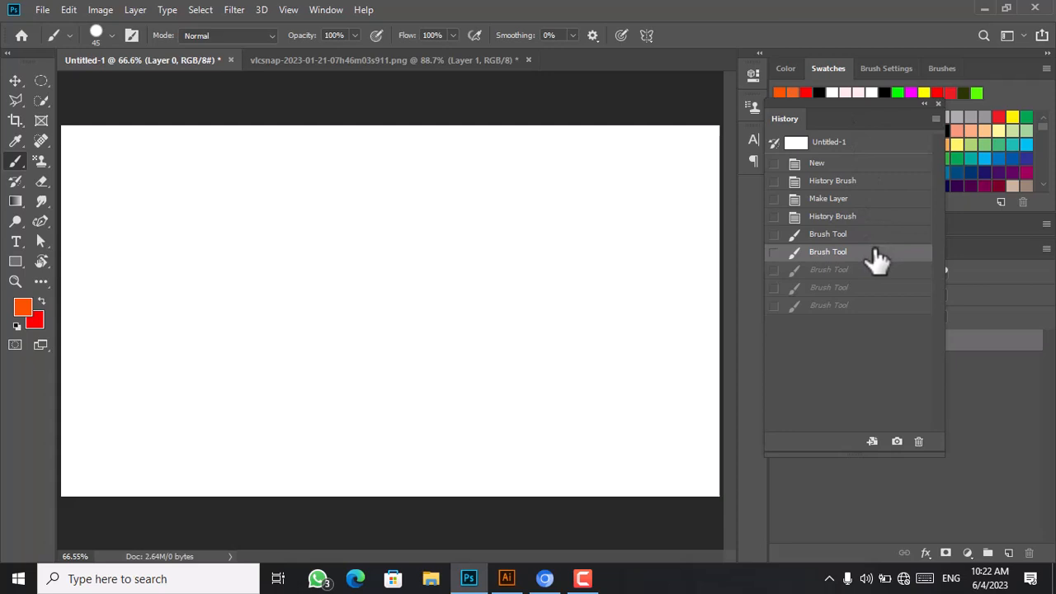
# Step the document back through its Make Layer and History Brush states to the initial New state.
pyautogui.click(841, 202)
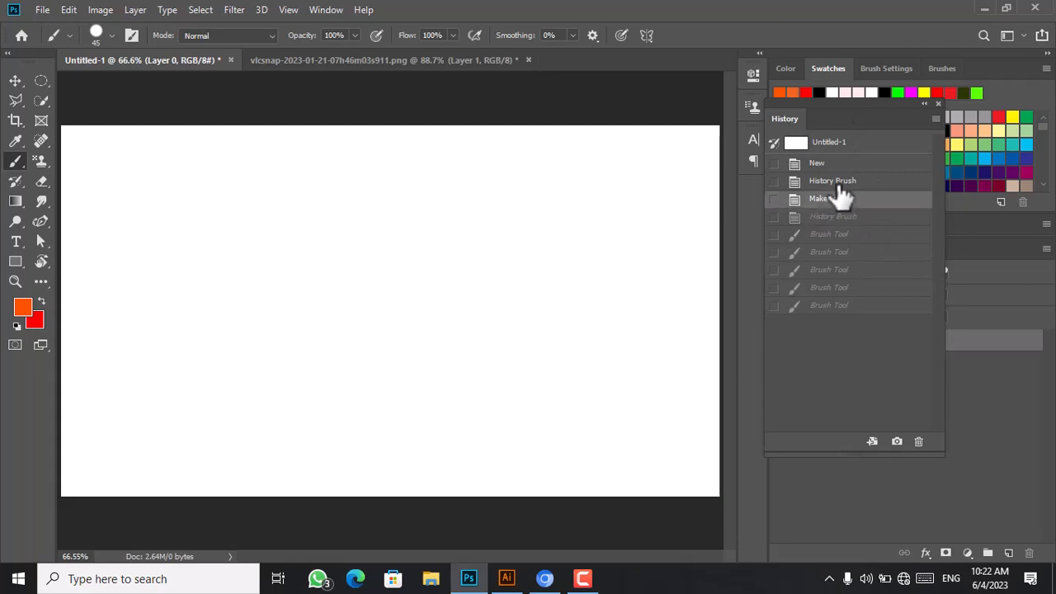
pyautogui.click(838, 180)
pyautogui.click(837, 165)
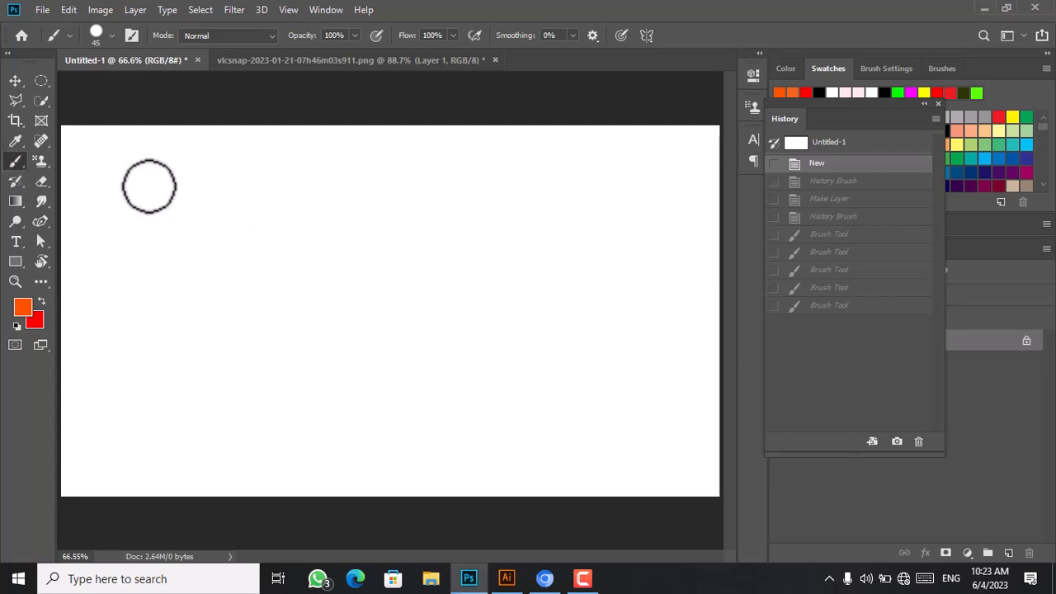
# Paint nine roughly vertical orange strokes across the canvas and two long horizontal strokes crossing them.
pyautogui.moveTo(148, 183)
pyautogui.mouseDown()
pyautogui.moveTo(152, 312)
pyautogui.moveTo(165, 400)
pyautogui.mouseUp()
pyautogui.moveTo(248, 210); pyautogui.dragTo(281, 405)
pyautogui.moveTo(318, 216); pyautogui.dragTo(350, 386)
pyautogui.moveTo(381, 188); pyautogui.dragTo(462, 393)
pyautogui.moveTo(499, 162); pyautogui.dragTo(580, 381)
pyautogui.moveTo(571, 155); pyautogui.dragTo(645, 338)
pyautogui.moveTo(678, 169); pyautogui.dragTo(708, 338)
pyautogui.moveTo(452, 186); pyautogui.dragTo(511, 437)
pyautogui.moveTo(195, 150)
pyautogui.mouseDown()
pyautogui.moveTo(202, 290)
pyautogui.moveTo(184, 358)
pyautogui.moveTo(200, 396)
pyautogui.mouseUp()
pyautogui.moveTo(79, 186)
pyautogui.mouseDown()
pyautogui.moveTo(97, 206)
pyautogui.moveTo(556, 278)
pyautogui.moveTo(587, 263)
pyautogui.mouseUp()
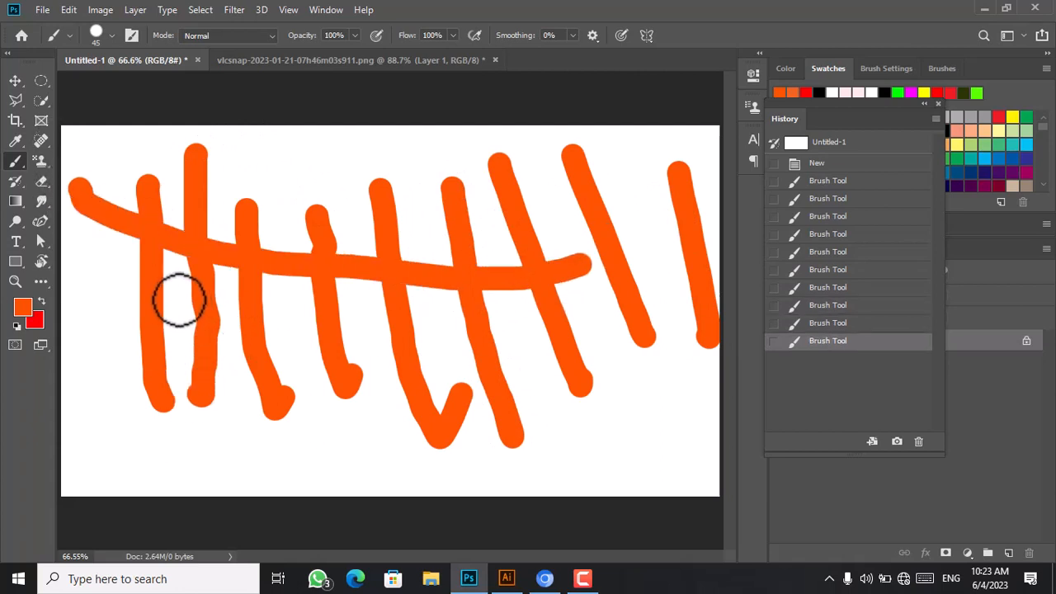
pyautogui.moveTo(176, 299)
pyautogui.mouseDown()
pyautogui.moveTo(306, 334)
pyautogui.moveTo(570, 315)
pyautogui.moveTo(589, 334)
pyautogui.mouseUp()
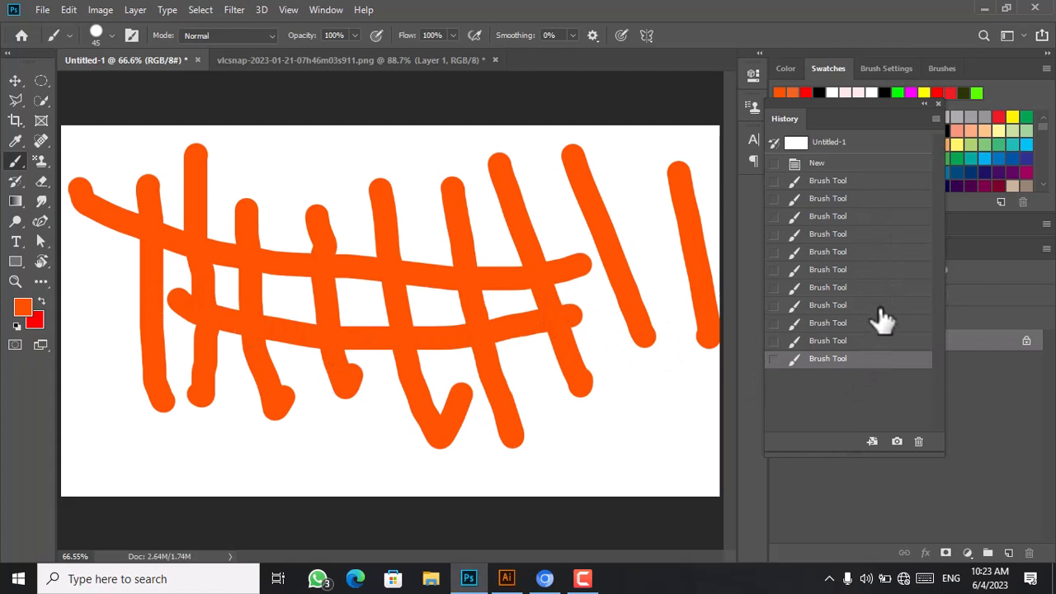
# Step the document back through its Brush Tool history states one by one to the initial New state.
pyautogui.click(874, 347)
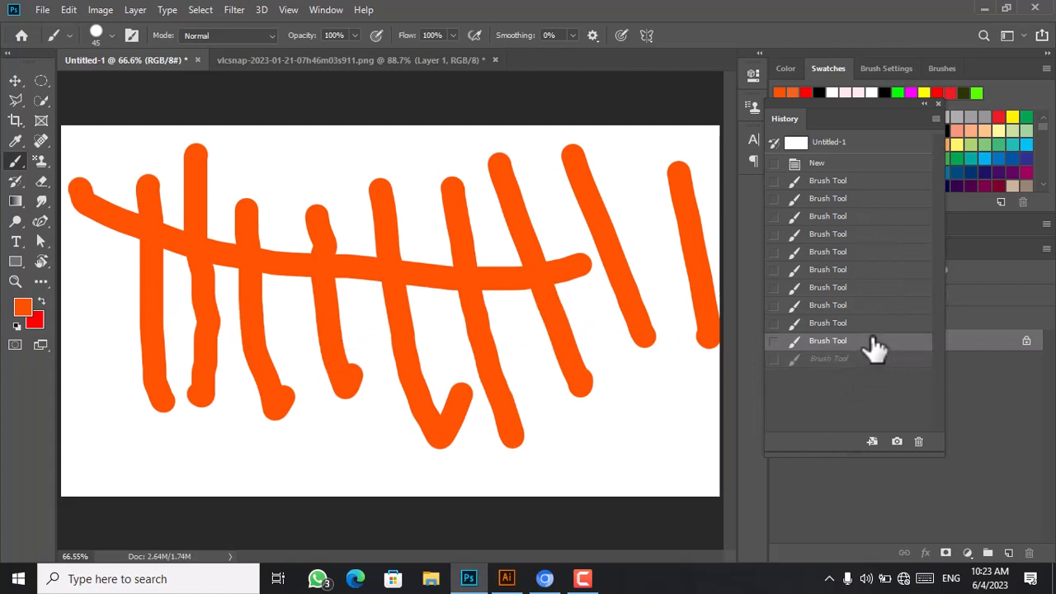
pyautogui.click(875, 326)
pyautogui.click(873, 303)
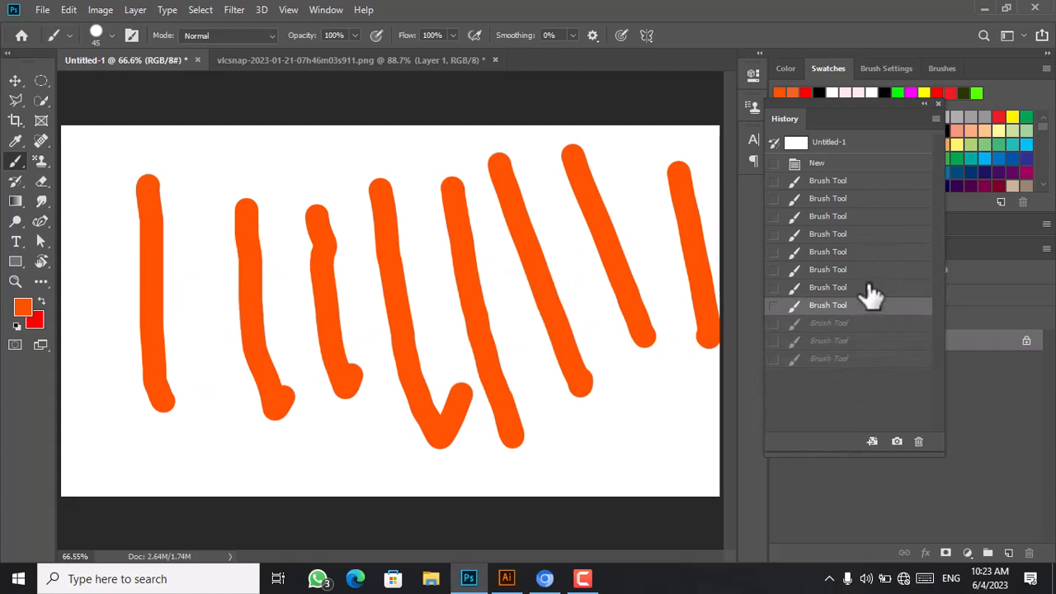
pyautogui.click(870, 286)
pyautogui.click(867, 270)
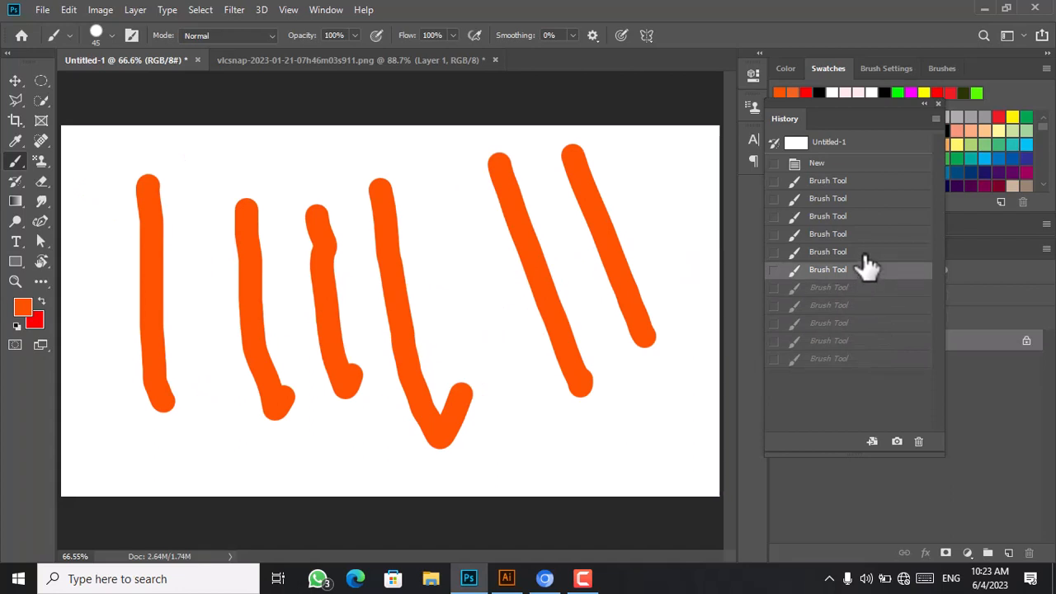
pyautogui.click(868, 252)
pyautogui.click(867, 234)
pyautogui.click(866, 216)
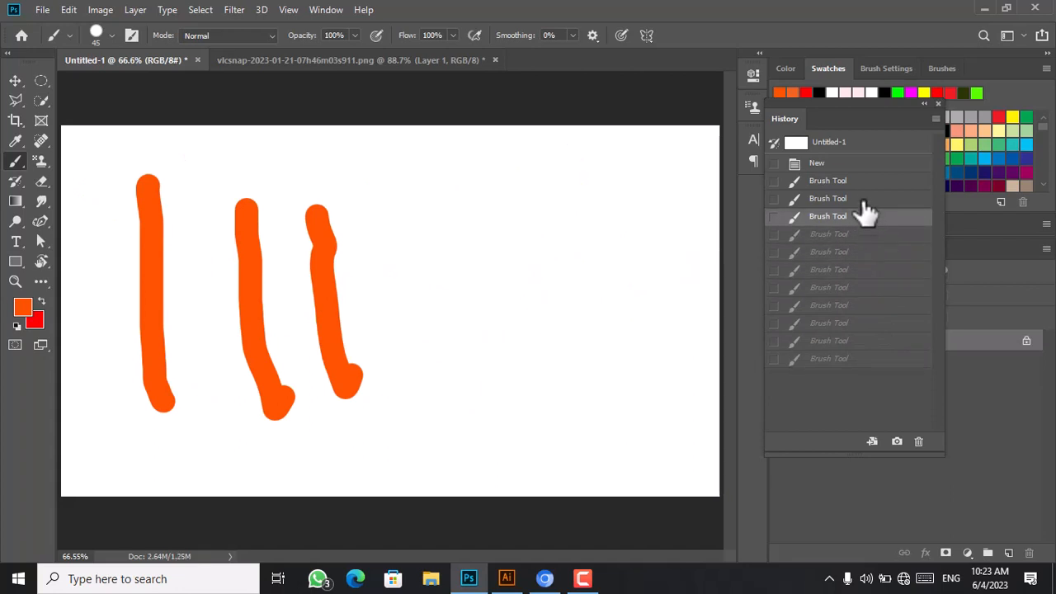
pyautogui.click(866, 199)
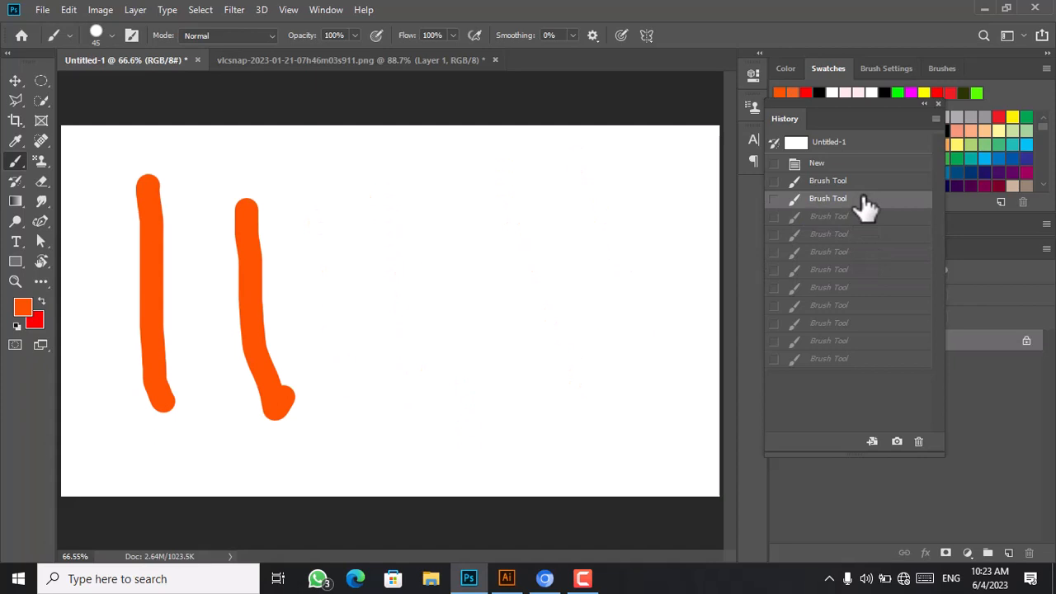
pyautogui.click(856, 178)
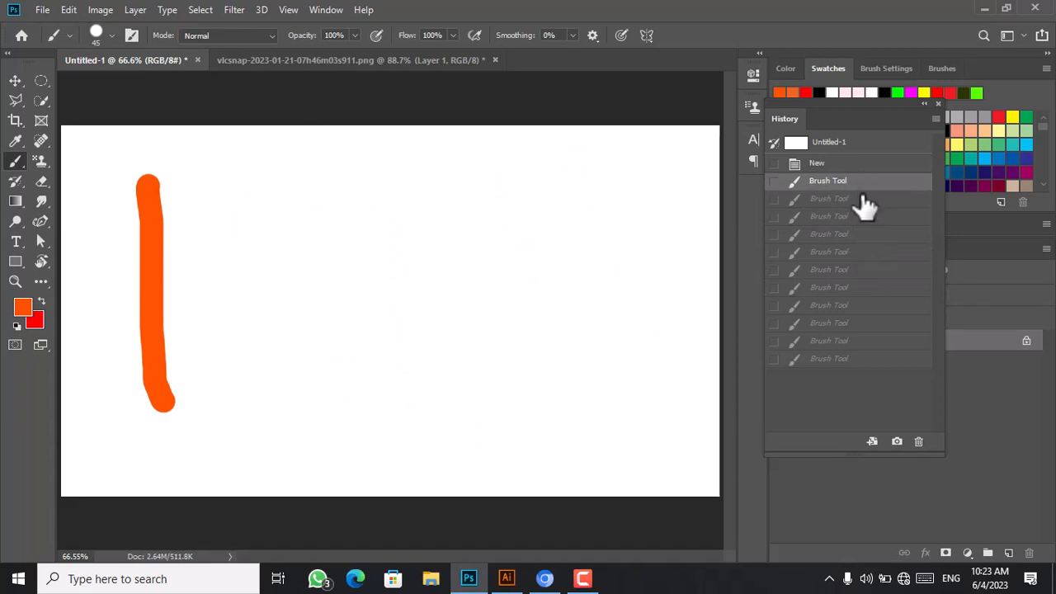
pyautogui.click(862, 168)
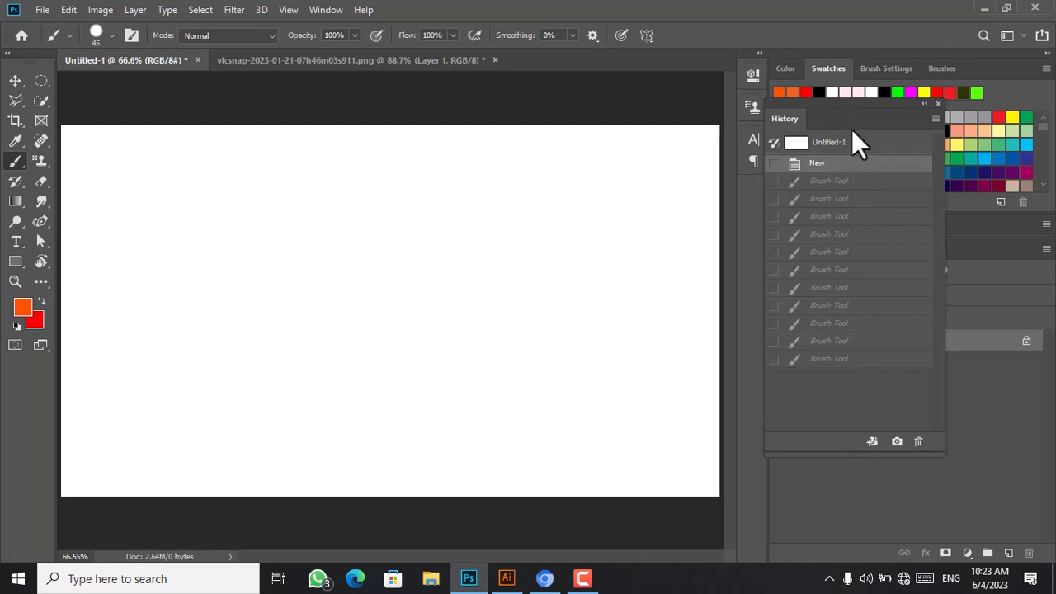
# Reposition the History panel over the swatches and layers, and create a snapshot of the blank New state.
pyautogui.moveTo(860, 124); pyautogui.dragTo(696, 314)
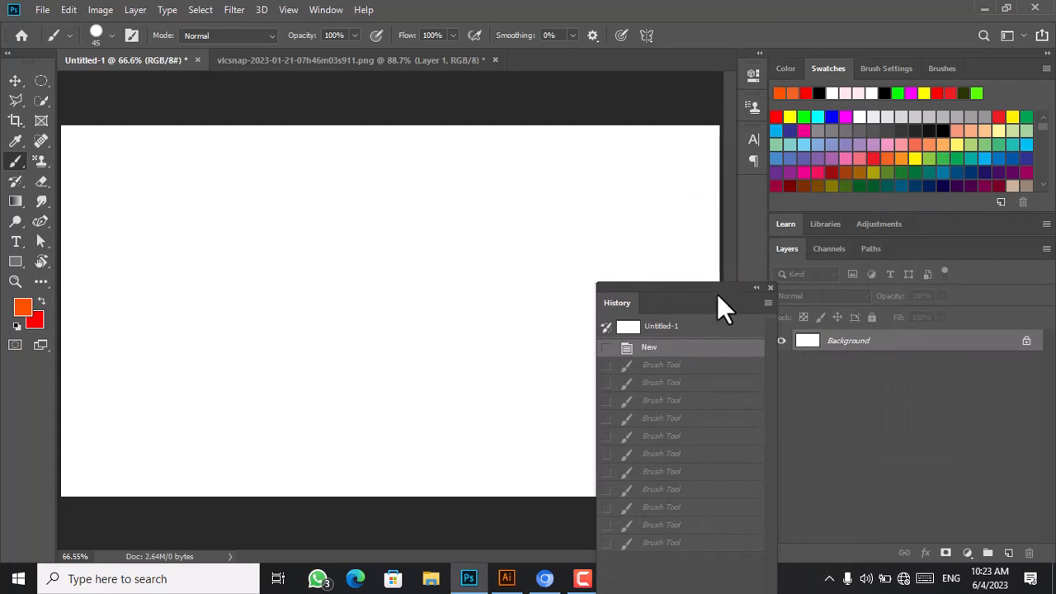
pyautogui.moveTo(718, 301); pyautogui.dragTo(911, 154)
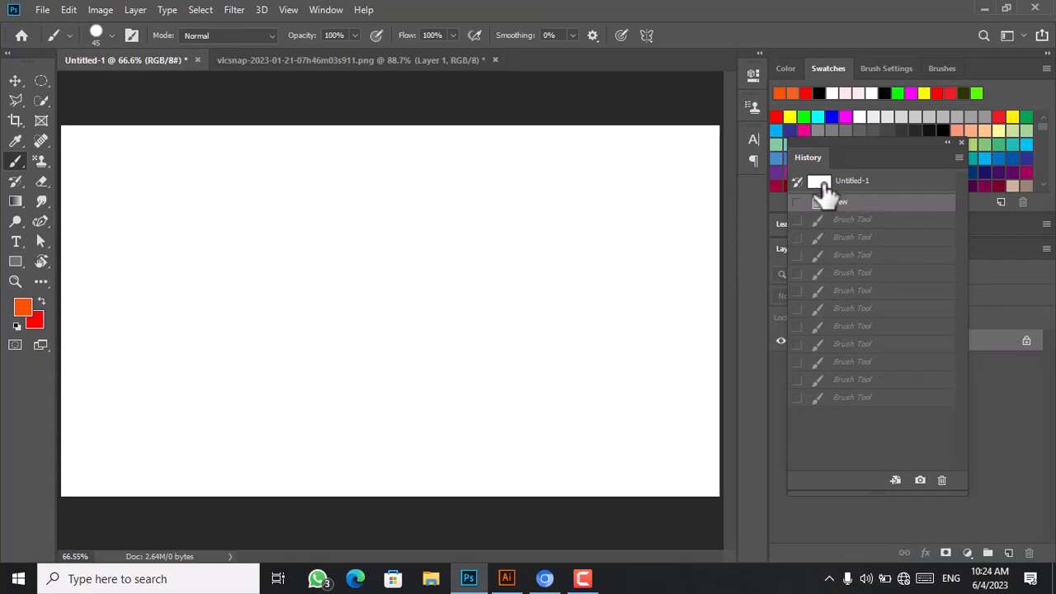
pyautogui.click(920, 480)
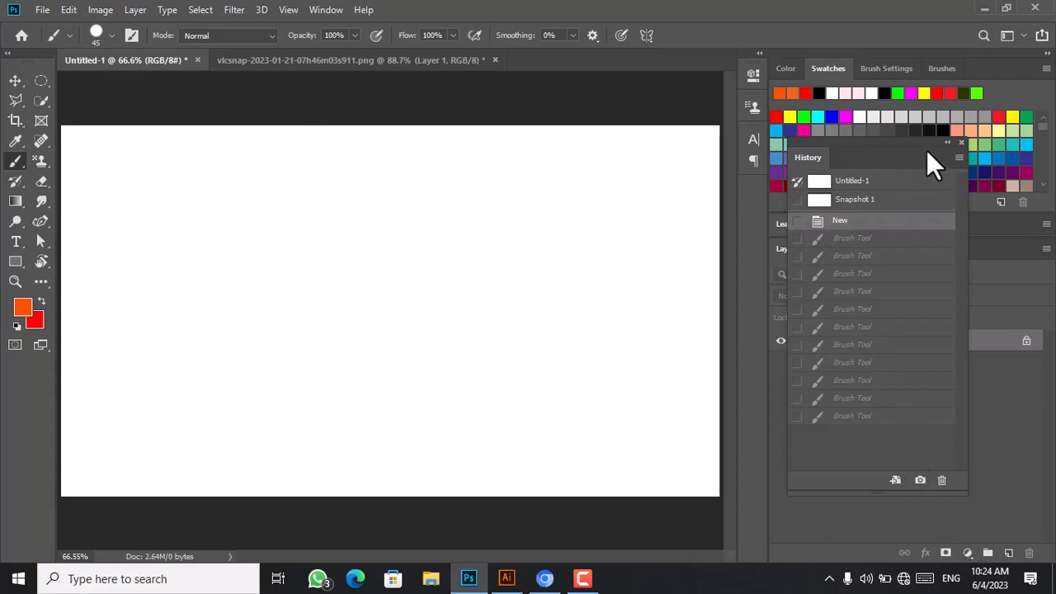
# With the History panel moved over the canvas, paint a short vertical orange stroke, revert to the New state and move the panel back.
pyautogui.moveTo(926, 150); pyautogui.dragTo(640, 164)
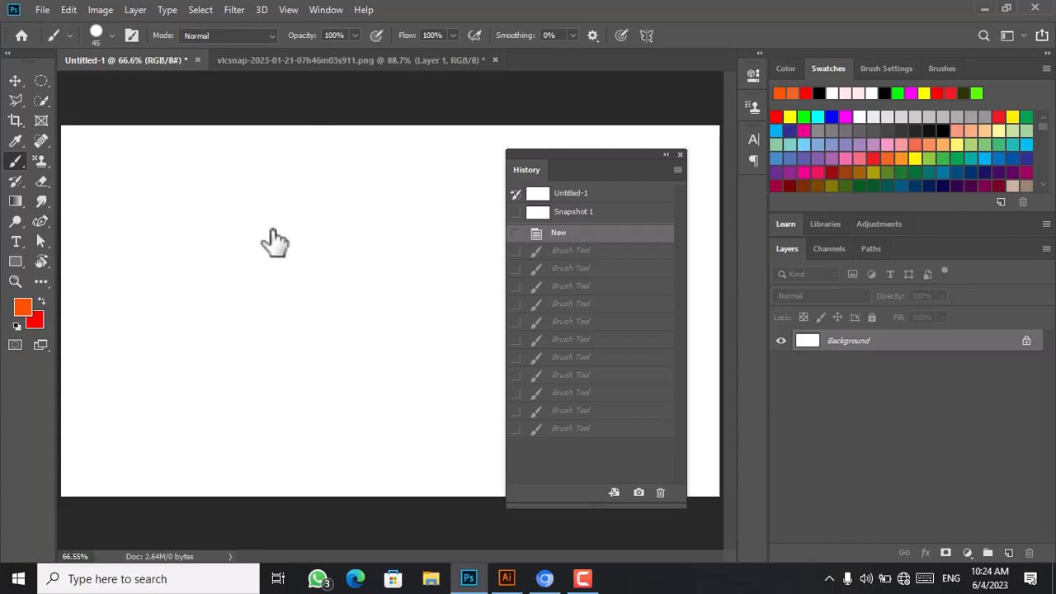
pyautogui.moveTo(243, 205); pyautogui.dragTo(253, 333)
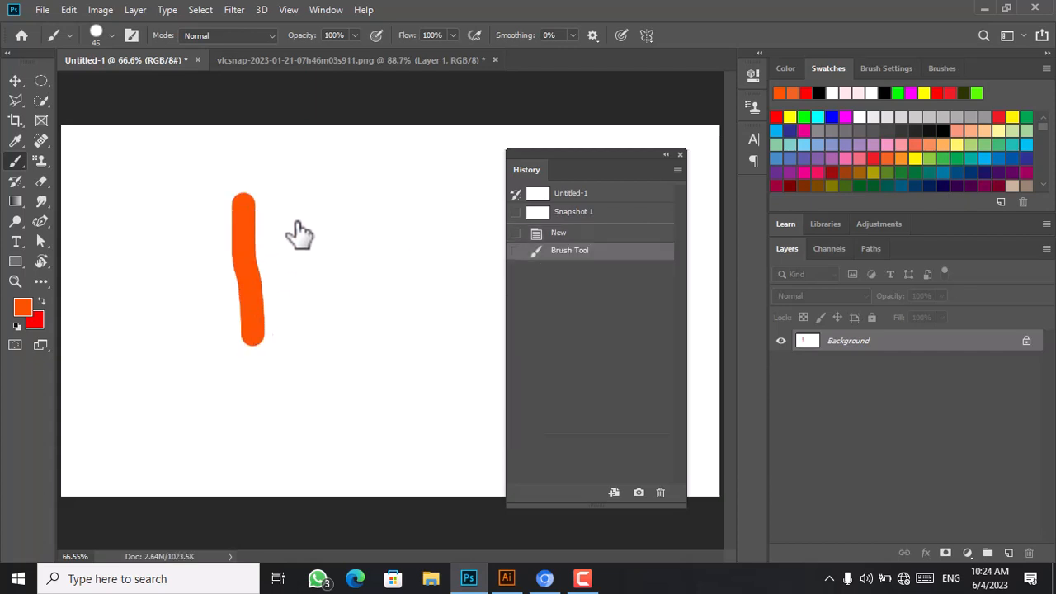
pyautogui.click(595, 233)
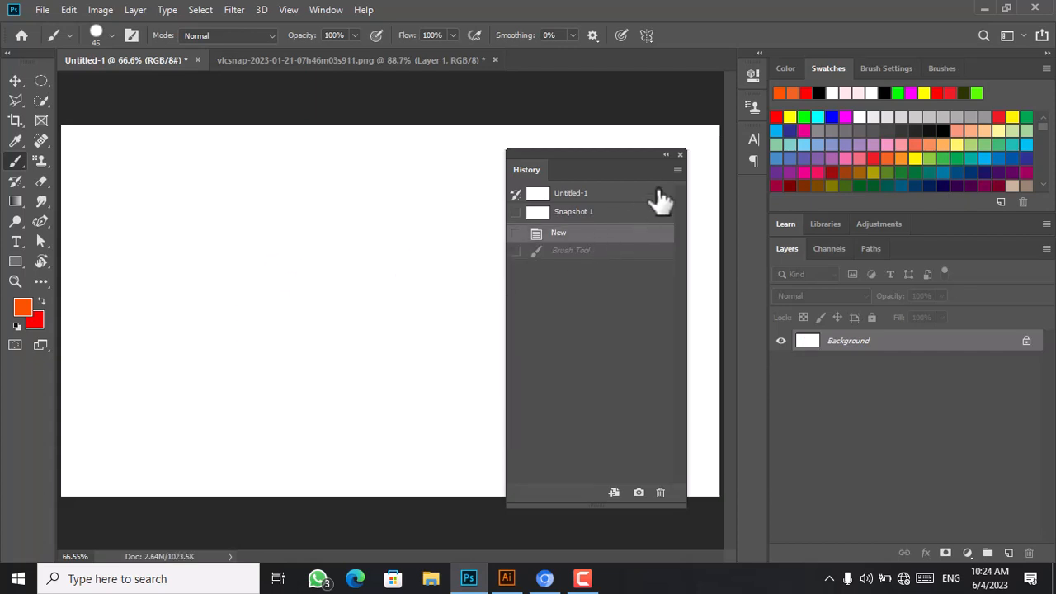
pyautogui.moveTo(628, 167); pyautogui.dragTo(875, 149)
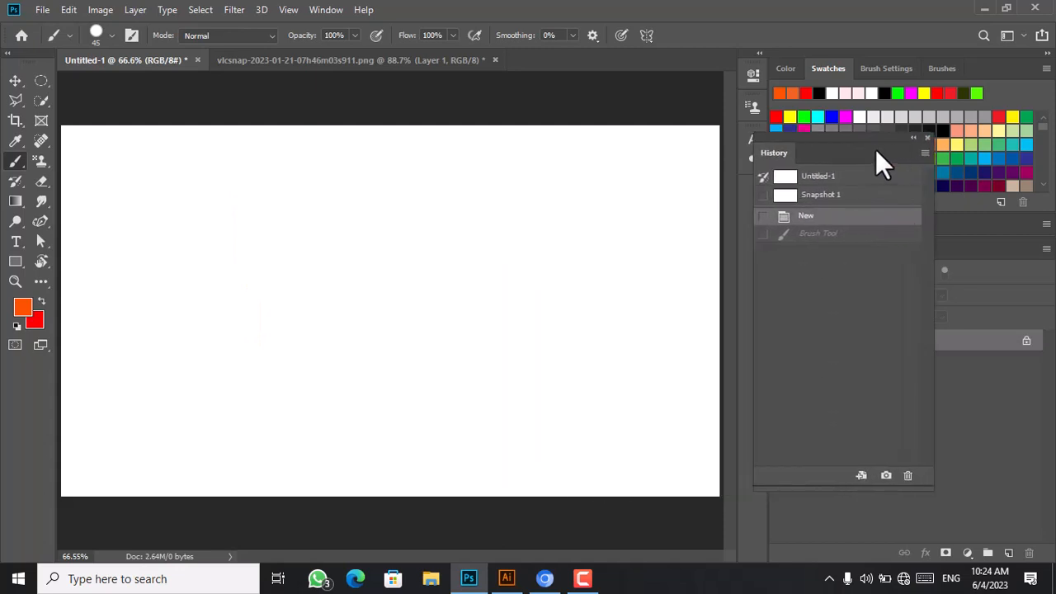
# In the floral vlcsnap image, set the Brush to red with Overlay mode and paint over the orange flower and leaves at the left side.
pyautogui.click(404, 59)
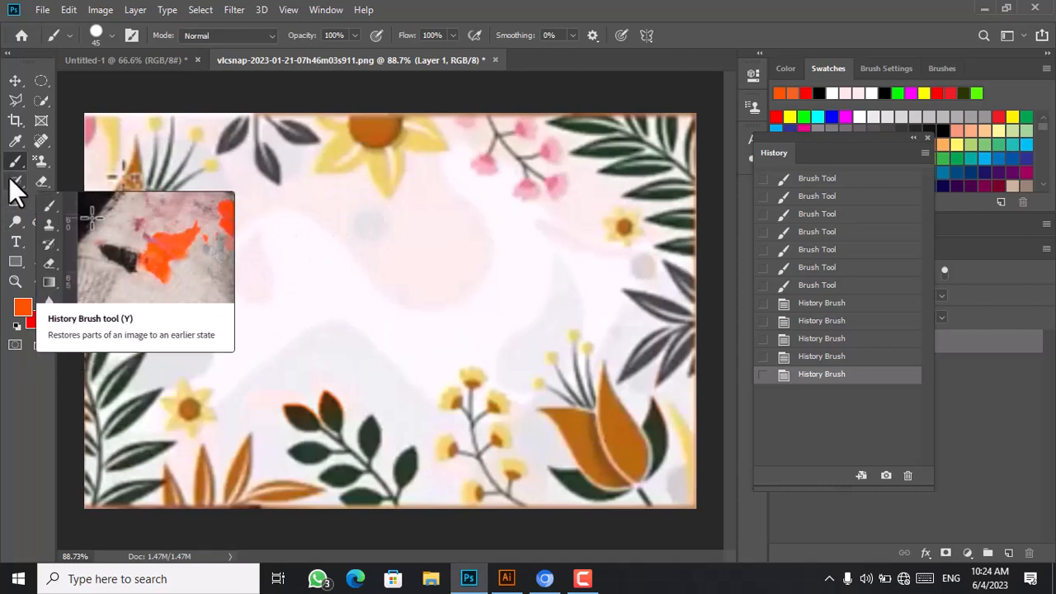
pyautogui.click(12, 155)
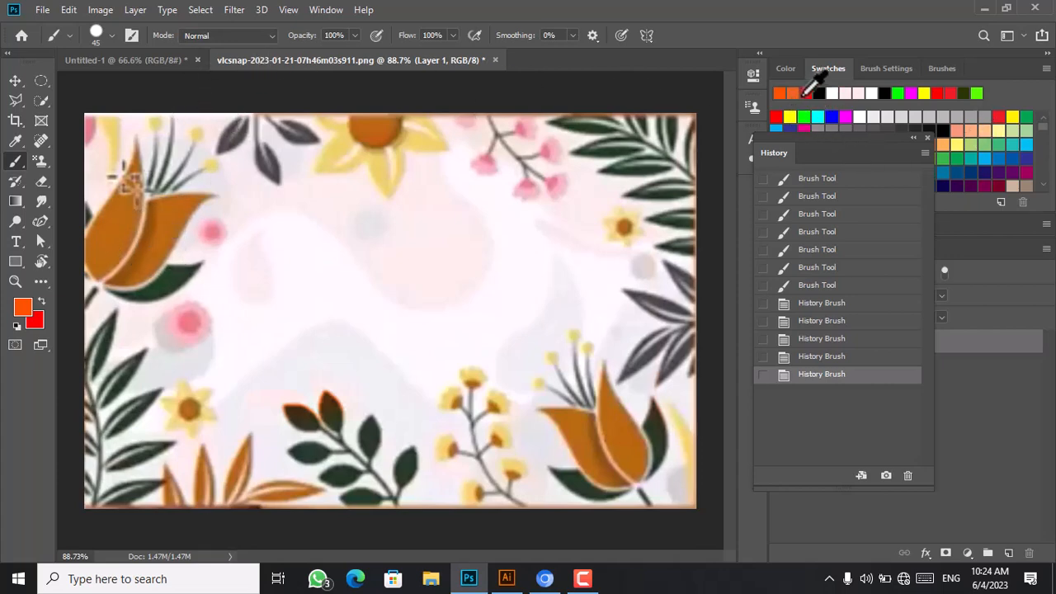
pyautogui.click(265, 37)
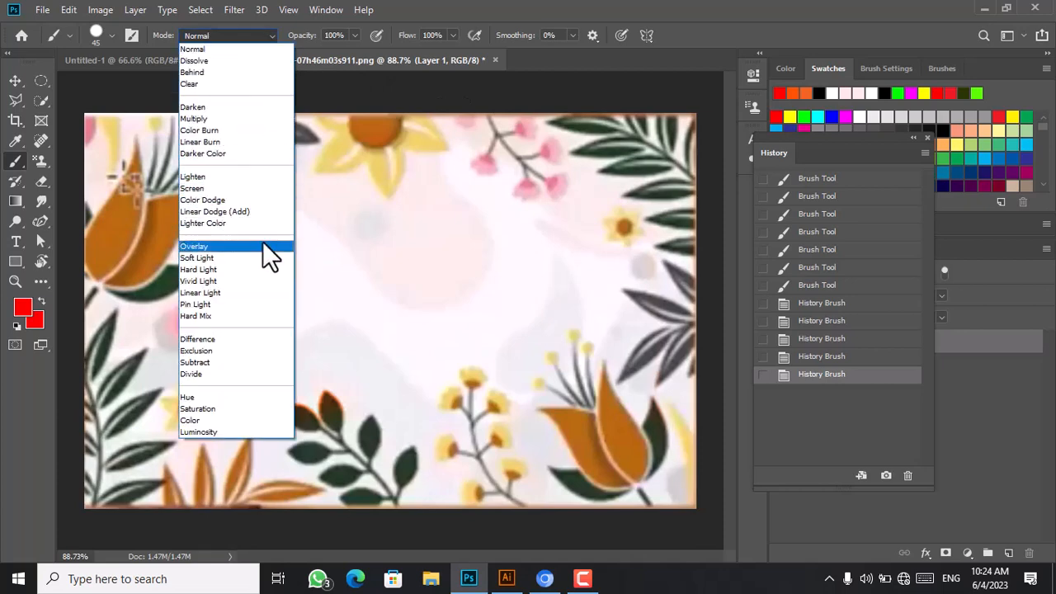
pyautogui.click(263, 244)
pyautogui.moveTo(207, 200)
pyautogui.mouseDown()
pyautogui.moveTo(147, 230)
pyautogui.moveTo(124, 290)
pyautogui.moveTo(159, 279)
pyautogui.moveTo(203, 218)
pyautogui.moveTo(114, 287)
pyautogui.moveTo(174, 178)
pyautogui.moveTo(72, 267)
pyautogui.moveTo(192, 150)
pyautogui.moveTo(93, 243)
pyautogui.moveTo(143, 149)
pyautogui.moveTo(92, 203)
pyautogui.moveTo(115, 122)
pyautogui.moveTo(93, 126)
pyautogui.moveTo(87, 142)
pyautogui.moveTo(190, 109)
pyautogui.moveTo(114, 134)
pyautogui.moveTo(105, 151)
pyautogui.moveTo(213, 121)
pyautogui.moveTo(184, 190)
pyautogui.moveTo(247, 117)
pyautogui.moveTo(191, 250)
pyautogui.moveTo(141, 462)
pyautogui.moveTo(140, 268)
pyautogui.moveTo(141, 375)
pyautogui.moveTo(172, 341)
pyautogui.moveTo(103, 377)
pyautogui.moveTo(106, 392)
pyautogui.moveTo(100, 292)
pyautogui.moveTo(86, 372)
pyautogui.moveTo(103, 319)
pyautogui.moveTo(110, 381)
pyautogui.mouseUp()
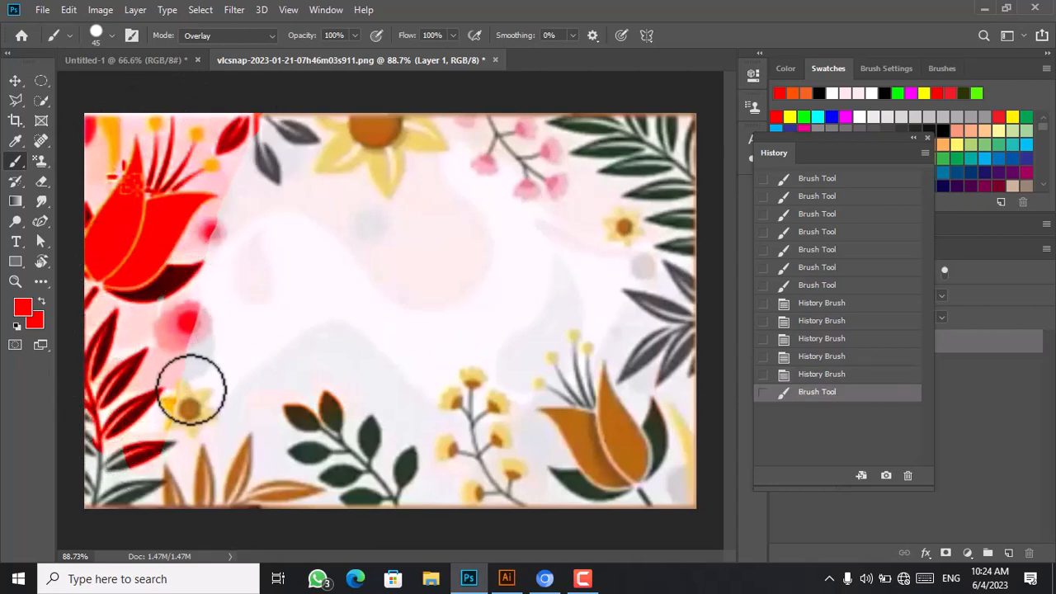
# Enlarge the brush to 125, paint red Overlay color across the rest of the floral image, and revert to the earliest listed Brush Tool state.
pyautogui.press(']')
pyautogui.press(']')
pyautogui.press(']')
pyautogui.press(']')
pyautogui.press(']')
pyautogui.press(']')
pyautogui.press(']')
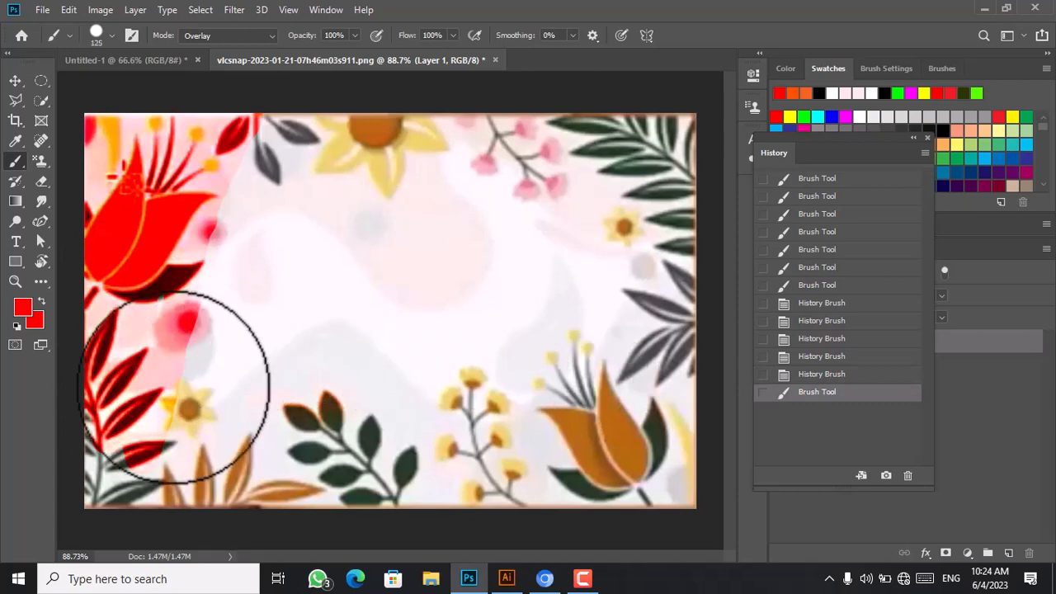
pyautogui.moveTo(174, 386)
pyautogui.mouseDown()
pyautogui.moveTo(158, 396)
pyautogui.moveTo(125, 483)
pyautogui.moveTo(601, 485)
pyautogui.moveTo(657, 438)
pyautogui.moveTo(669, 464)
pyautogui.moveTo(673, 162)
pyautogui.moveTo(248, 154)
pyautogui.moveTo(207, 193)
pyautogui.moveTo(632, 219)
pyautogui.moveTo(294, 207)
pyautogui.moveTo(365, 302)
pyautogui.moveTo(549, 341)
pyautogui.moveTo(286, 400)
pyautogui.moveTo(330, 437)
pyautogui.moveTo(283, 412)
pyautogui.moveTo(641, 365)
pyautogui.moveTo(652, 127)
pyautogui.moveTo(240, 193)
pyautogui.moveTo(141, 170)
pyautogui.moveTo(181, 140)
pyautogui.moveTo(110, 189)
pyautogui.moveTo(302, 341)
pyautogui.moveTo(389, 377)
pyautogui.mouseUp()
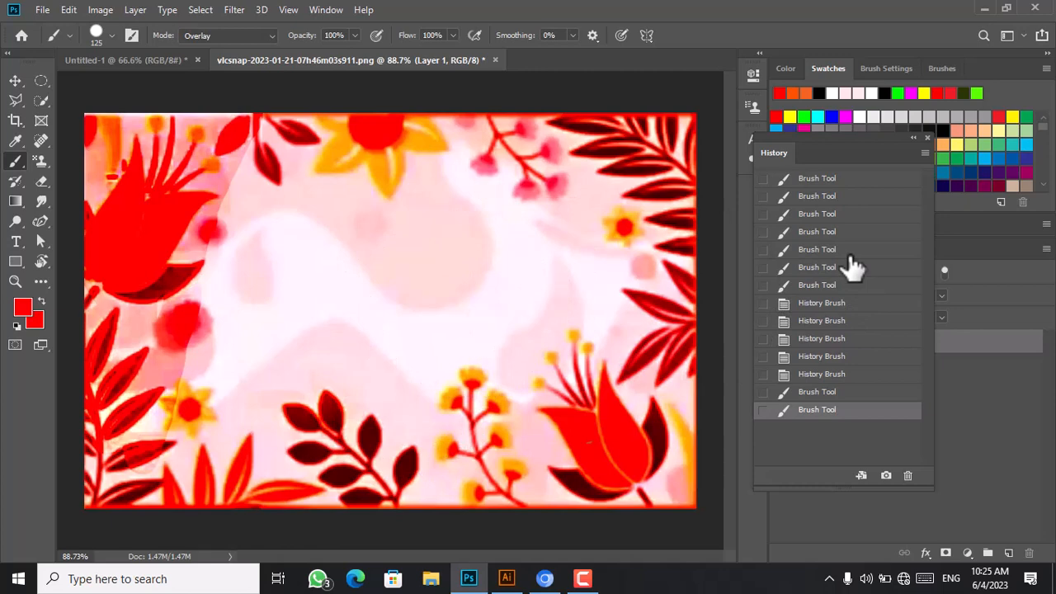
pyautogui.click(876, 183)
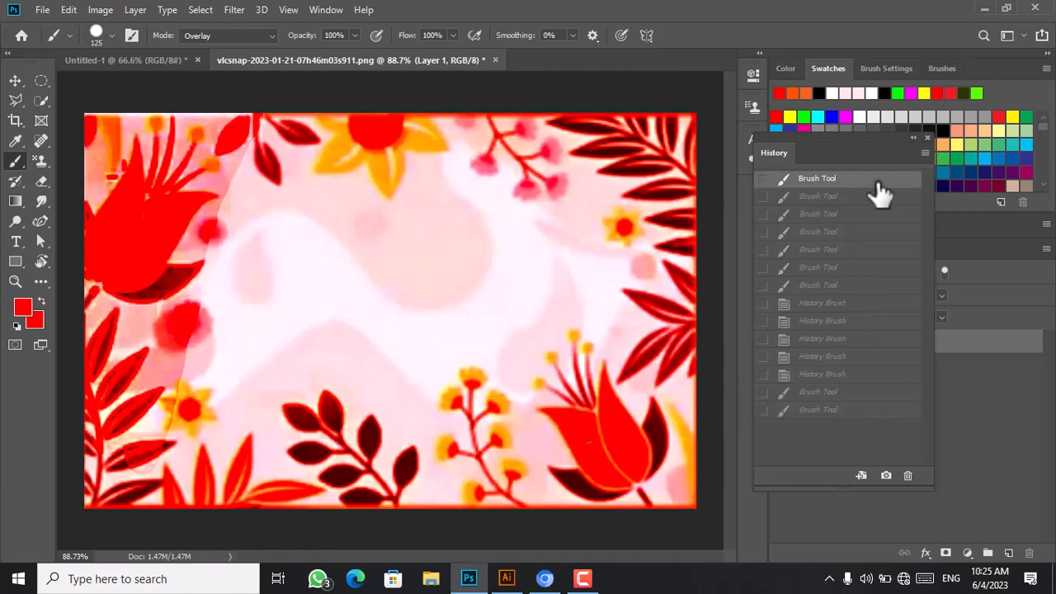
# In Untitled-1, paint seven slanted magenta strokes, three long horizontal strokes across the canvas, and an L-shaped stroke along its left and lower edges.
pyautogui.moveTo(164, 184); pyautogui.dragTo(189, 375)
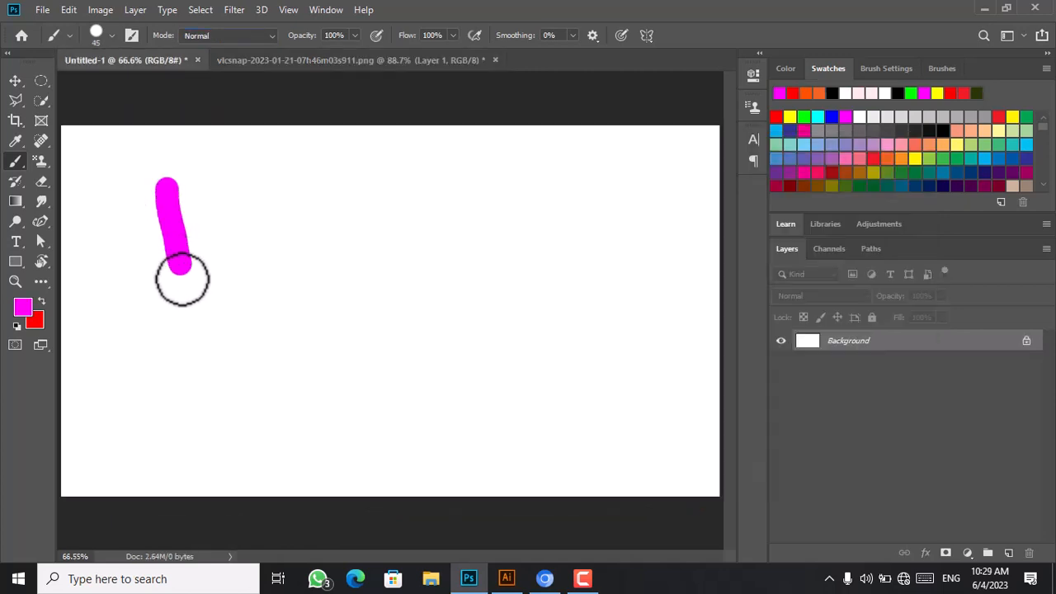
pyautogui.moveTo(216, 186); pyautogui.dragTo(233, 305)
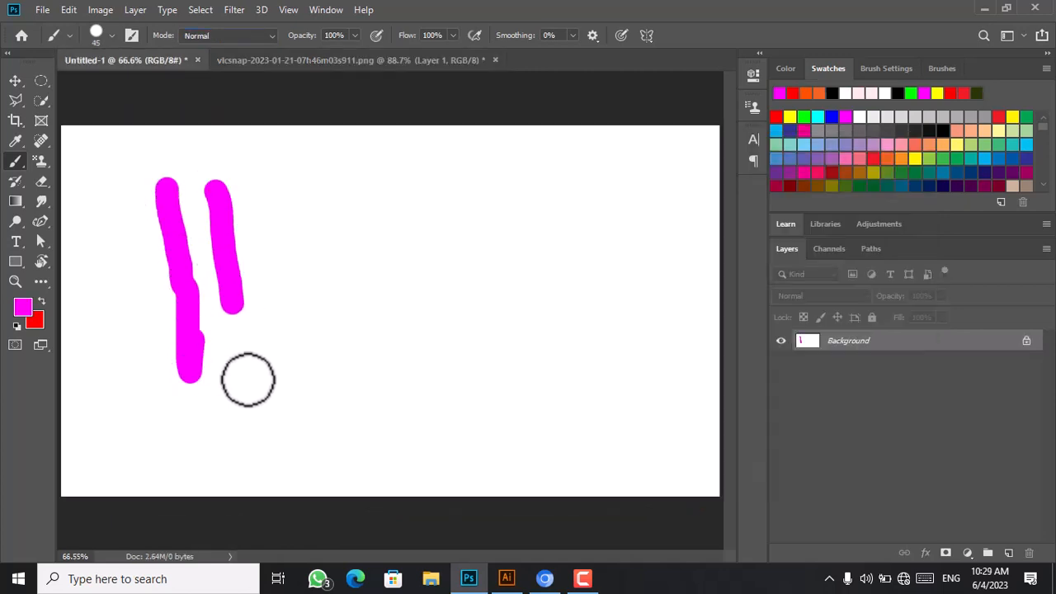
pyautogui.moveTo(247, 380); pyautogui.dragTo(266, 437)
pyautogui.moveTo(283, 198); pyautogui.dragTo(379, 417)
pyautogui.moveTo(384, 212); pyautogui.dragTo(472, 402)
pyautogui.moveTo(476, 239); pyautogui.dragTo(472, 403)
pyautogui.moveTo(550, 231); pyautogui.dragTo(629, 372)
pyautogui.moveTo(650, 188); pyautogui.dragTo(699, 328)
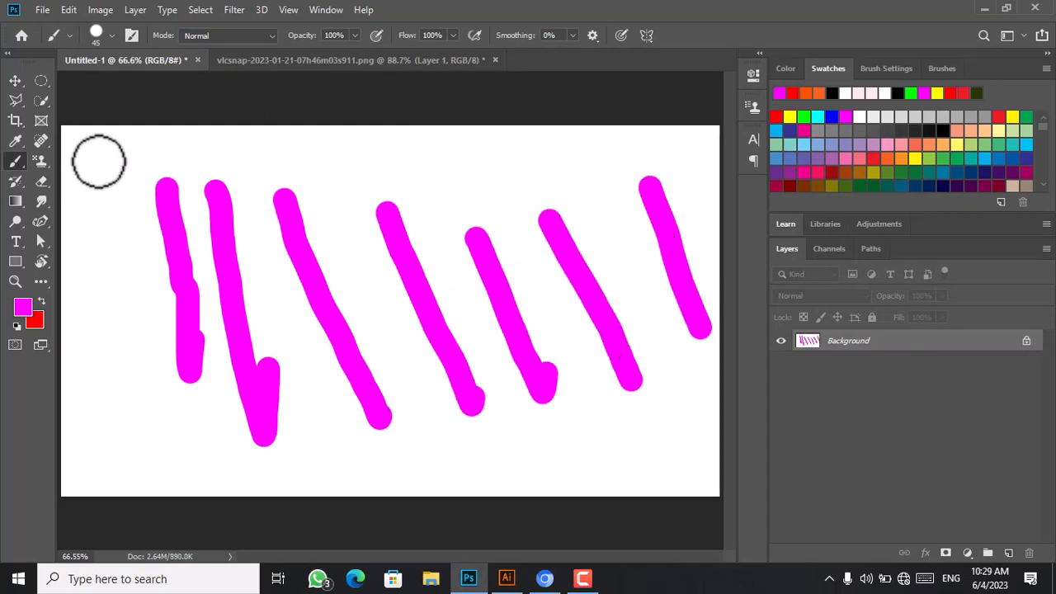
pyautogui.moveTo(98, 161)
pyautogui.mouseDown()
pyautogui.moveTo(580, 199)
pyautogui.moveTo(740, 181)
pyautogui.mouseUp()
pyautogui.moveTo(358, 282); pyautogui.dragTo(681, 270)
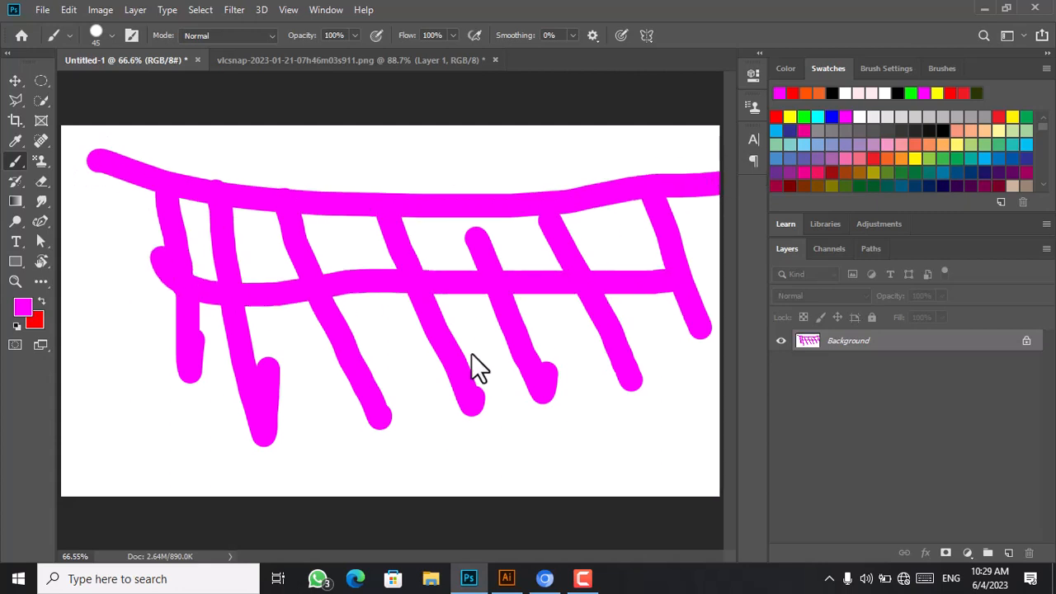
pyautogui.moveTo(95, 367)
pyautogui.mouseDown()
pyautogui.moveTo(245, 432)
pyautogui.moveTo(629, 420)
pyautogui.moveTo(673, 404)
pyautogui.mouseUp()
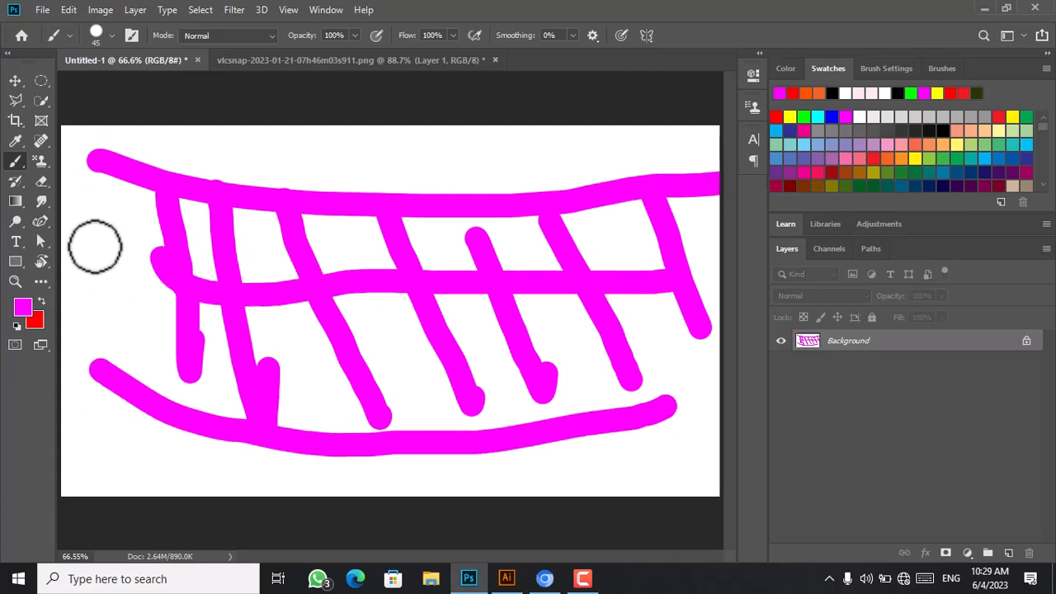
pyautogui.moveTo(118, 202); pyautogui.dragTo(120, 348)
pyautogui.moveTo(132, 392)
pyautogui.mouseDown()
pyautogui.moveTo(149, 443)
pyautogui.moveTo(644, 448)
pyautogui.mouseUp()
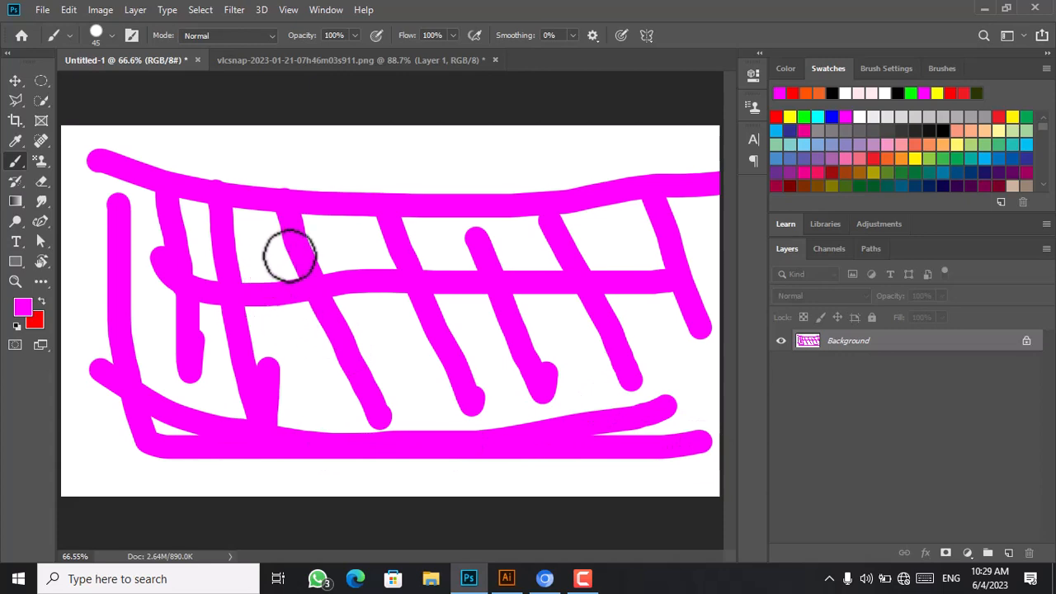
# Brush away the magenta strokes with the History Brush, starting at size 300 and reducing it to 150, to restore the white canvas.
pyautogui.click(16, 184)
pyautogui.moveTo(160, 245)
pyautogui.mouseDown()
pyautogui.moveTo(184, 331)
pyautogui.moveTo(163, 215)
pyautogui.moveTo(191, 402)
pyautogui.moveTo(193, 245)
pyautogui.moveTo(215, 357)
pyautogui.moveTo(247, 386)
pyautogui.moveTo(261, 282)
pyautogui.moveTo(229, 308)
pyautogui.moveTo(243, 362)
pyautogui.moveTo(226, 255)
pyautogui.moveTo(207, 229)
pyautogui.moveTo(388, 252)
pyautogui.moveTo(589, 252)
pyautogui.moveTo(219, 254)
pyautogui.moveTo(567, 272)
pyautogui.moveTo(126, 285)
pyautogui.moveTo(406, 302)
pyautogui.moveTo(635, 278)
pyautogui.moveTo(258, 295)
pyautogui.moveTo(523, 324)
pyautogui.moveTo(169, 347)
pyautogui.moveTo(576, 383)
pyautogui.moveTo(689, 161)
pyautogui.moveTo(684, 243)
pyautogui.mouseUp()
pyautogui.press(']')
pyautogui.press(']')
pyautogui.press('[')
pyautogui.press('[')
pyautogui.press('[')
pyautogui.press('[')
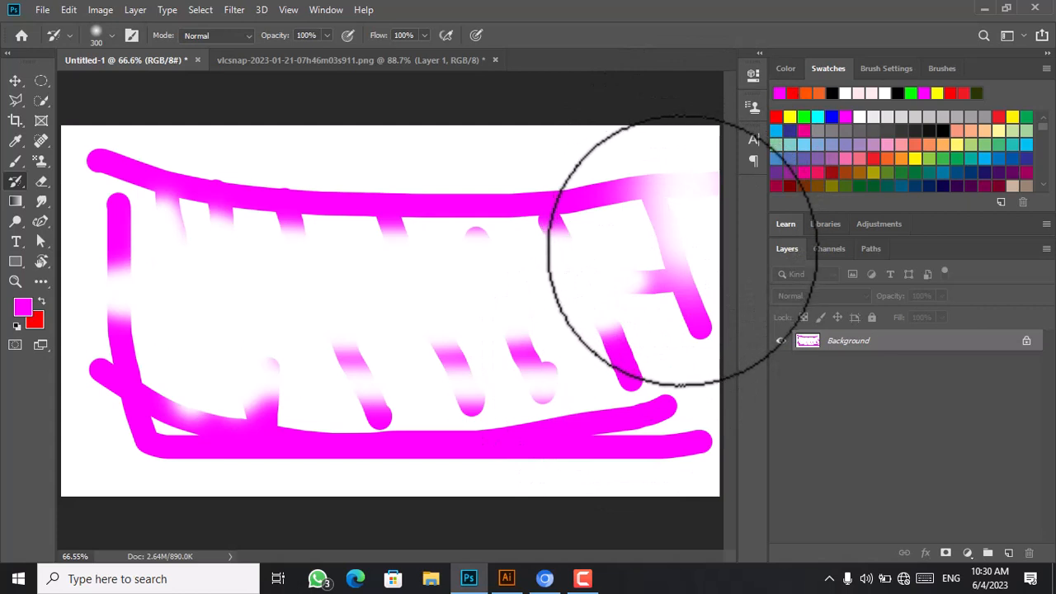
pyautogui.moveTo(623, 196)
pyautogui.mouseDown()
pyautogui.moveTo(352, 210)
pyautogui.moveTo(191, 193)
pyautogui.moveTo(83, 155)
pyautogui.moveTo(193, 178)
pyautogui.moveTo(625, 176)
pyautogui.moveTo(378, 225)
pyautogui.moveTo(614, 222)
pyautogui.moveTo(493, 271)
pyautogui.moveTo(603, 212)
pyautogui.moveTo(696, 211)
pyautogui.moveTo(699, 328)
pyautogui.moveTo(706, 301)
pyautogui.moveTo(595, 252)
pyautogui.moveTo(652, 348)
pyautogui.moveTo(660, 418)
pyautogui.moveTo(602, 315)
pyautogui.moveTo(671, 429)
pyautogui.moveTo(709, 433)
pyautogui.moveTo(560, 455)
pyautogui.moveTo(602, 442)
pyautogui.moveTo(499, 436)
pyautogui.moveTo(435, 403)
pyautogui.moveTo(471, 376)
pyautogui.moveTo(524, 385)
pyautogui.moveTo(535, 321)
pyautogui.moveTo(495, 360)
pyautogui.moveTo(314, 335)
pyautogui.moveTo(270, 395)
pyautogui.moveTo(226, 317)
pyautogui.moveTo(150, 280)
pyautogui.moveTo(159, 258)
pyautogui.moveTo(199, 243)
pyautogui.moveTo(371, 257)
pyautogui.moveTo(304, 203)
pyautogui.moveTo(250, 264)
pyautogui.moveTo(90, 191)
pyautogui.moveTo(145, 245)
pyautogui.moveTo(141, 398)
pyautogui.moveTo(120, 303)
pyautogui.moveTo(101, 372)
pyautogui.moveTo(133, 429)
pyautogui.moveTo(274, 466)
pyautogui.moveTo(412, 429)
pyautogui.moveTo(495, 457)
pyautogui.moveTo(307, 442)
pyautogui.moveTo(296, 413)
pyautogui.moveTo(414, 247)
pyautogui.moveTo(382, 248)
pyautogui.mouseUp()
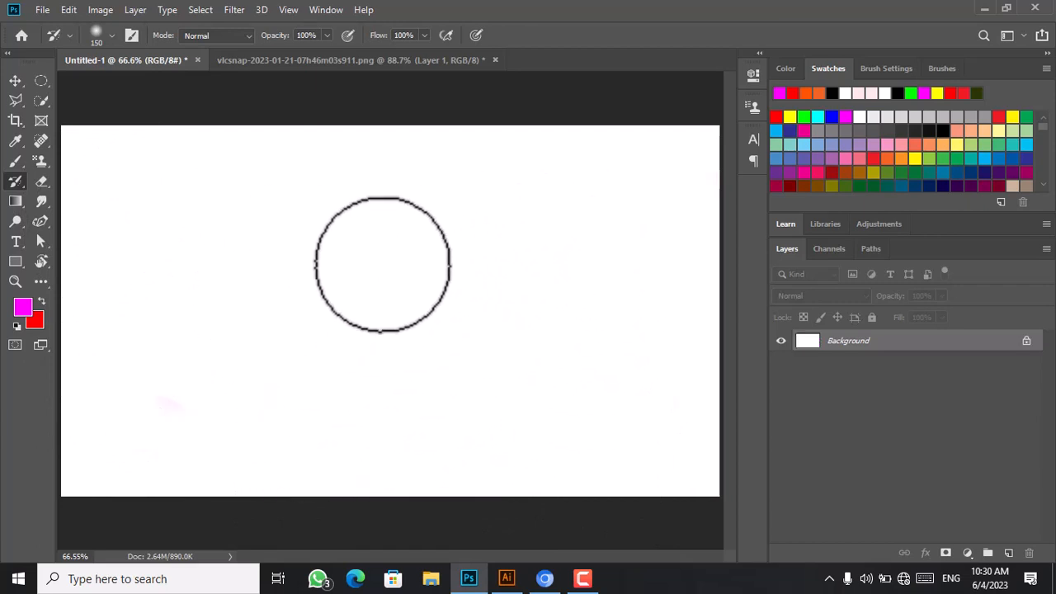
# Choose the Art History Brush and open the Adobe Photoshop Clone Stamp Tool Class 09 image from the Desktop.
pyautogui.rightClick(14, 185)
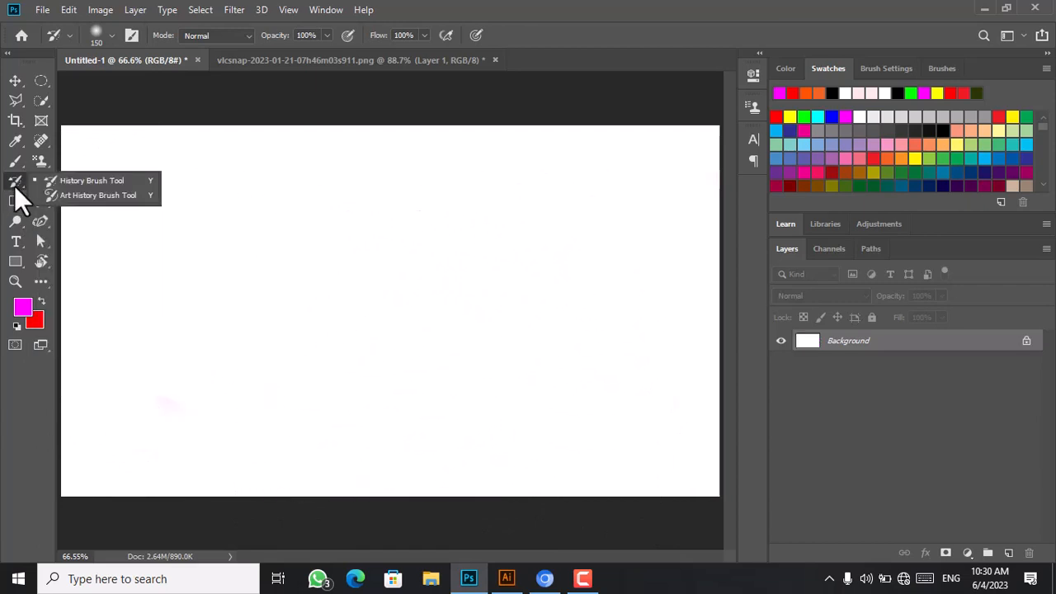
pyautogui.click(72, 199)
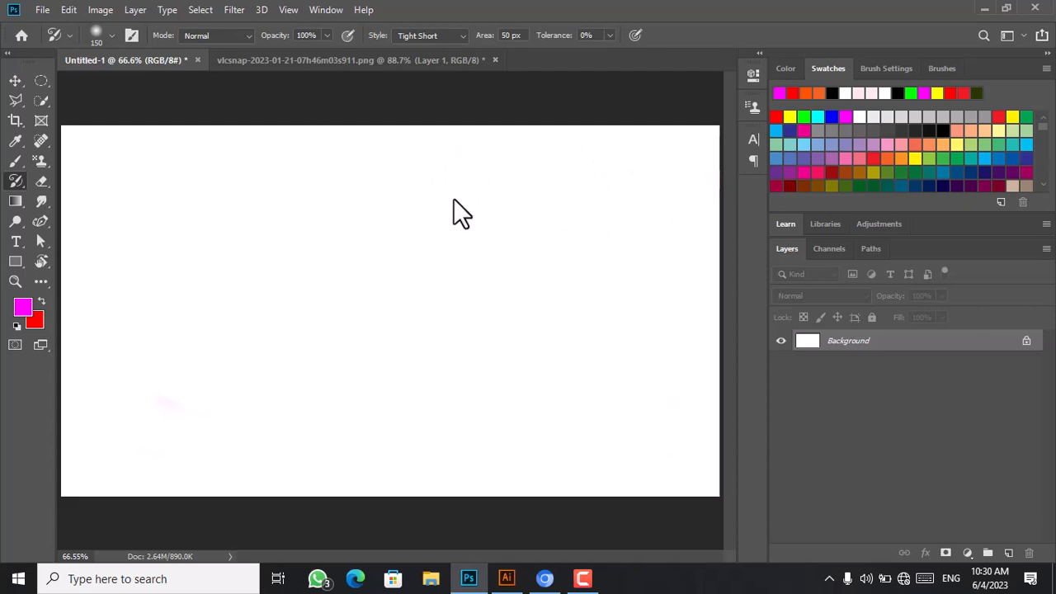
pyautogui.hotkey('ctrl', 'o')
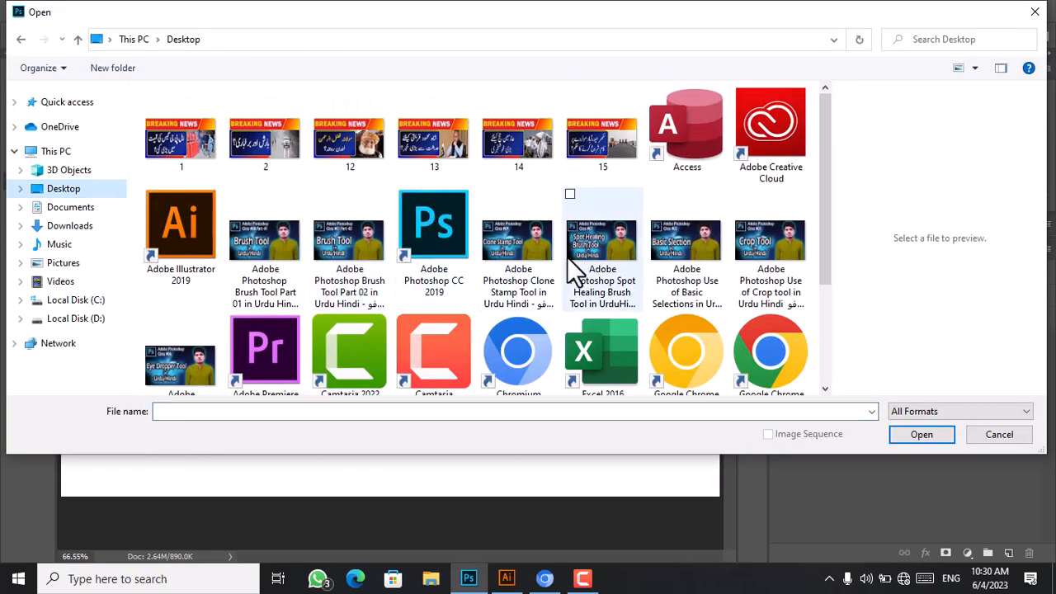
pyautogui.click(531, 265)
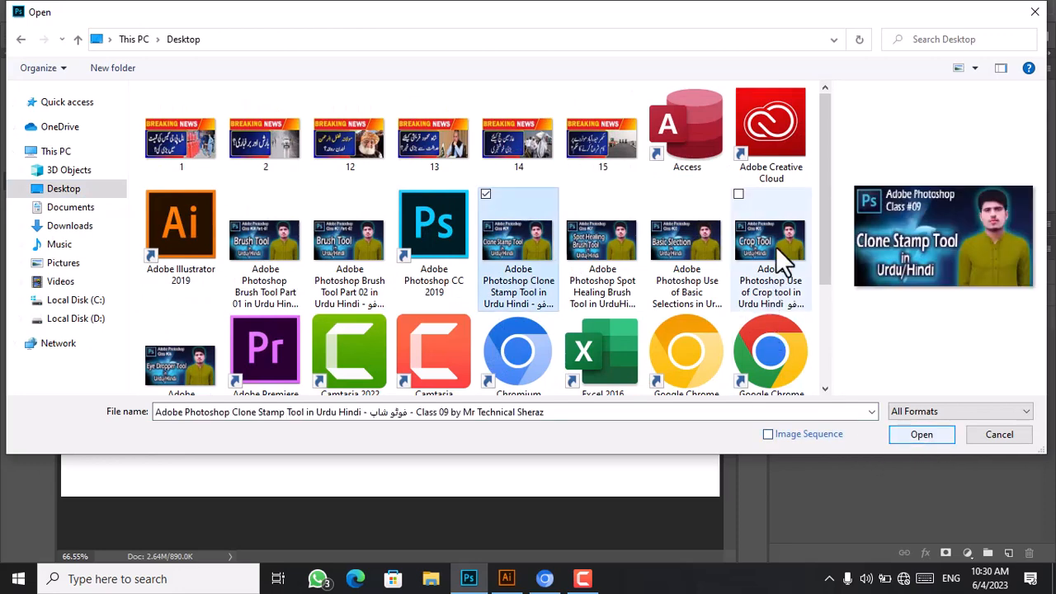
pyautogui.click(775, 362)
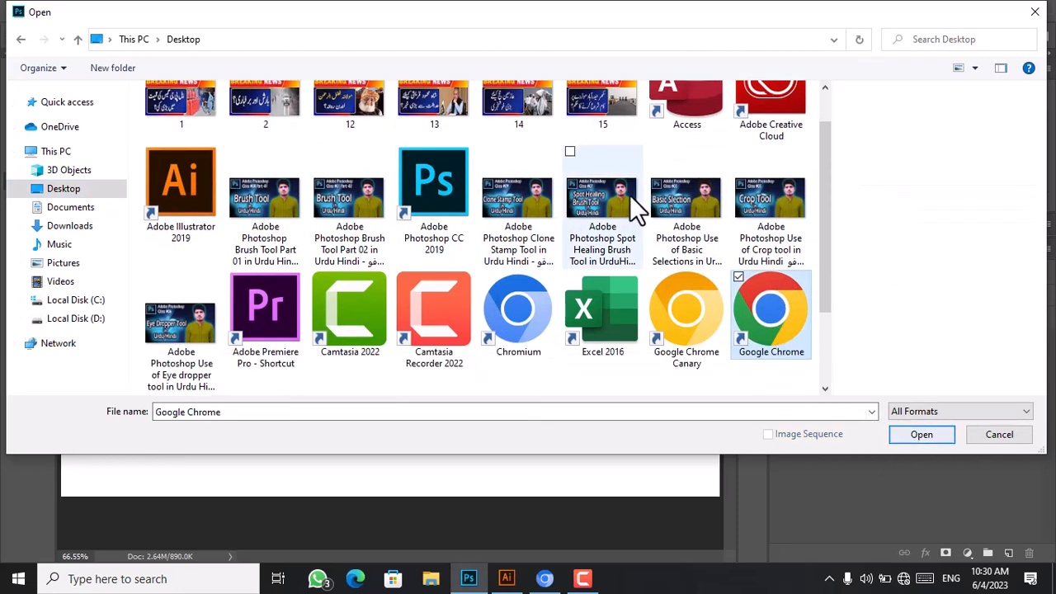
pyautogui.click(531, 216)
pyautogui.click(924, 436)
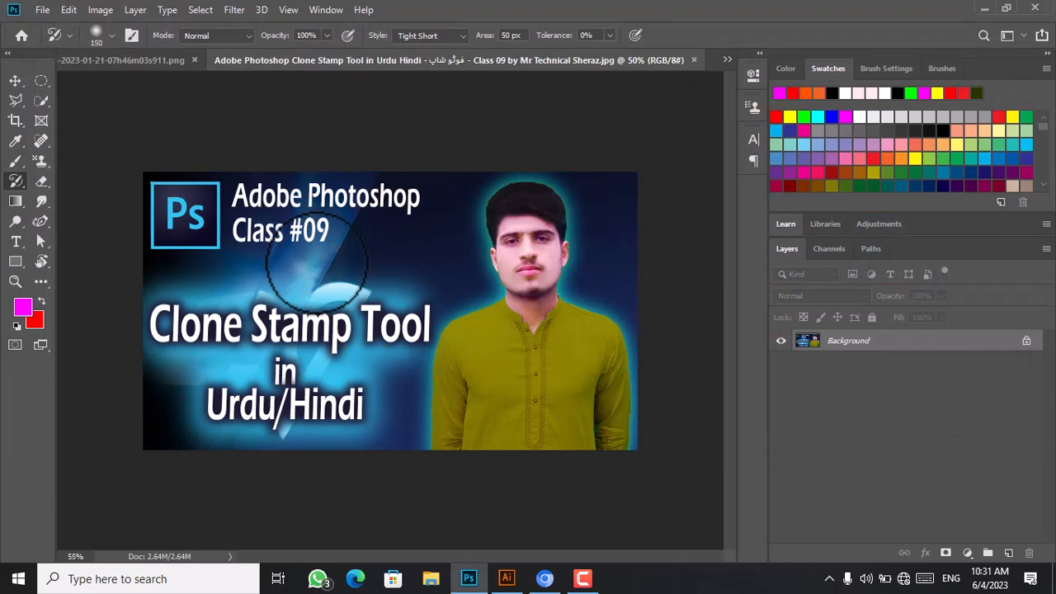
# Paint Tight Short Art History Brush strokes at size 150 across the title text and logo, and over the man's face and shirt.
pyautogui.scroll(1, 317, 263)
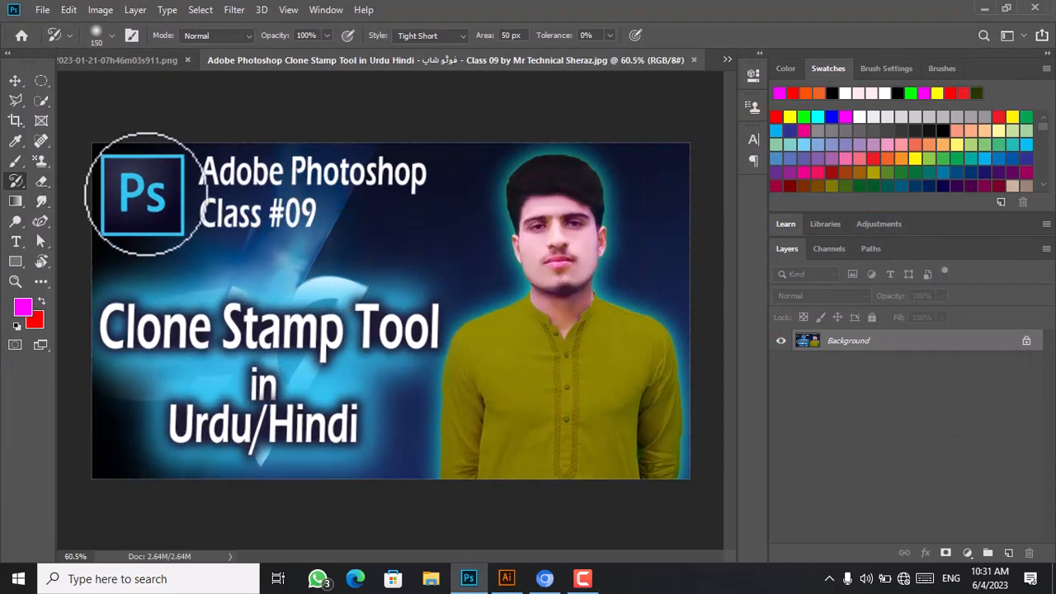
pyautogui.moveTo(132, 191)
pyautogui.mouseDown()
pyautogui.moveTo(195, 204)
pyautogui.moveTo(221, 194)
pyautogui.moveTo(251, 222)
pyautogui.moveTo(293, 198)
pyautogui.moveTo(338, 191)
pyautogui.mouseUp()
pyautogui.moveTo(412, 192)
pyautogui.mouseDown()
pyautogui.moveTo(438, 221)
pyautogui.moveTo(407, 266)
pyautogui.moveTo(327, 319)
pyautogui.moveTo(242, 311)
pyautogui.moveTo(178, 337)
pyautogui.moveTo(184, 424)
pyautogui.moveTo(483, 390)
pyautogui.moveTo(431, 334)
pyautogui.moveTo(340, 390)
pyautogui.moveTo(346, 326)
pyautogui.moveTo(125, 415)
pyautogui.moveTo(112, 436)
pyautogui.moveTo(129, 474)
pyautogui.moveTo(190, 347)
pyautogui.moveTo(274, 260)
pyautogui.moveTo(271, 199)
pyautogui.moveTo(231, 181)
pyautogui.mouseUp()
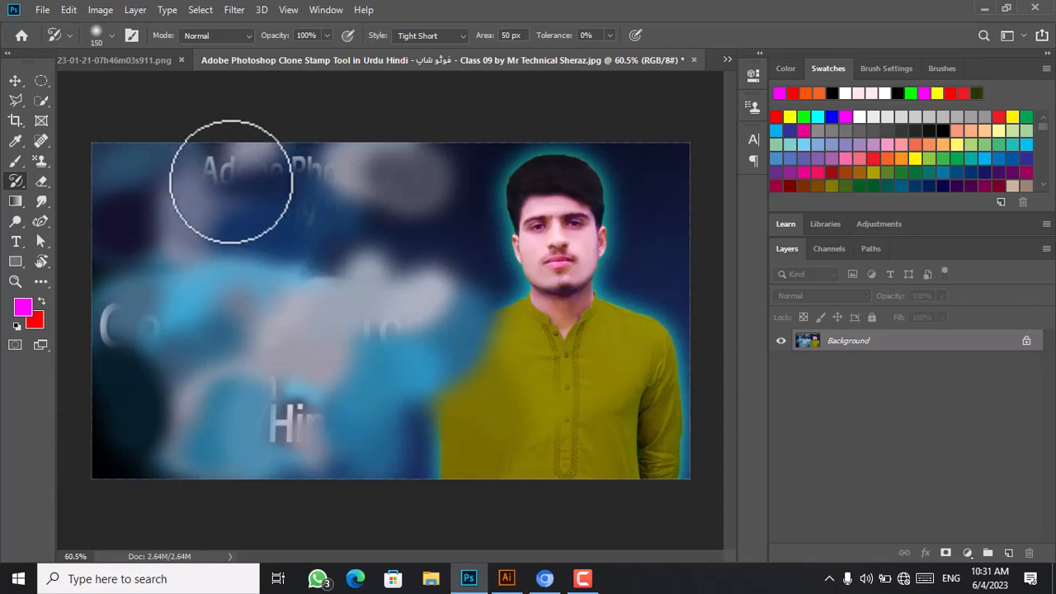
pyautogui.moveTo(569, 214)
pyautogui.mouseDown()
pyautogui.moveTo(586, 289)
pyautogui.moveTo(581, 335)
pyautogui.moveTo(667, 143)
pyautogui.moveTo(644, 176)
pyautogui.moveTo(662, 254)
pyautogui.moveTo(543, 330)
pyautogui.moveTo(567, 350)
pyautogui.moveTo(624, 319)
pyautogui.moveTo(640, 377)
pyautogui.moveTo(638, 393)
pyautogui.moveTo(575, 441)
pyautogui.moveTo(562, 438)
pyautogui.moveTo(681, 442)
pyautogui.mouseUp()
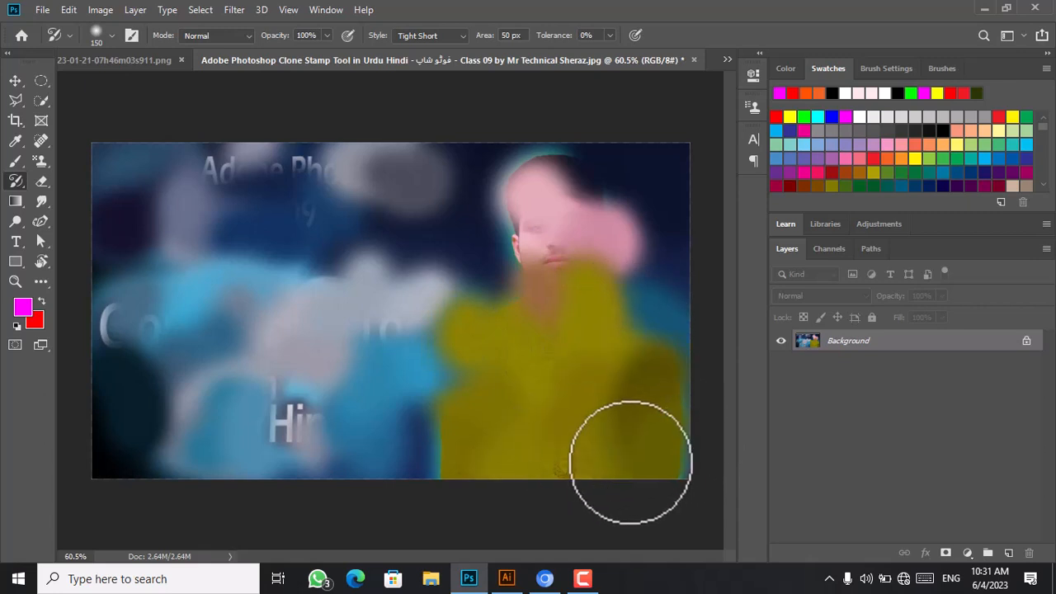
pyautogui.click(605, 465)
pyautogui.click(288, 424)
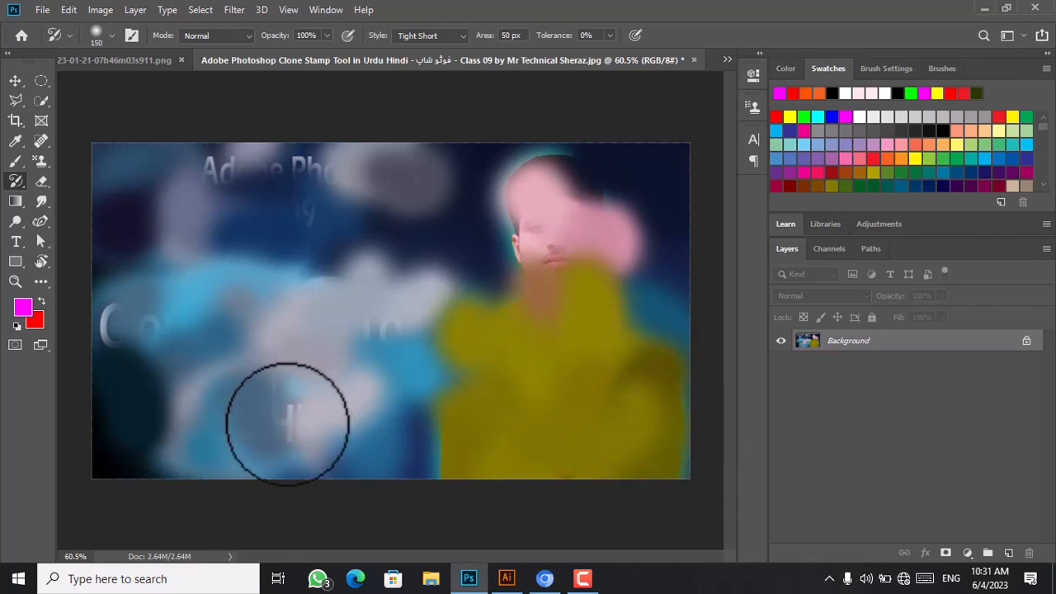
# Blur the remaining title lettering and the man's face and shoulders with more Art History Brush strokes until the whole image looks painted.
pyautogui.moveTo(344, 172); pyautogui.dragTo(316, 184)
pyautogui.moveTo(207, 184)
pyautogui.mouseDown()
pyautogui.moveTo(320, 171)
pyautogui.moveTo(285, 222)
pyautogui.mouseUp()
pyautogui.click(127, 323)
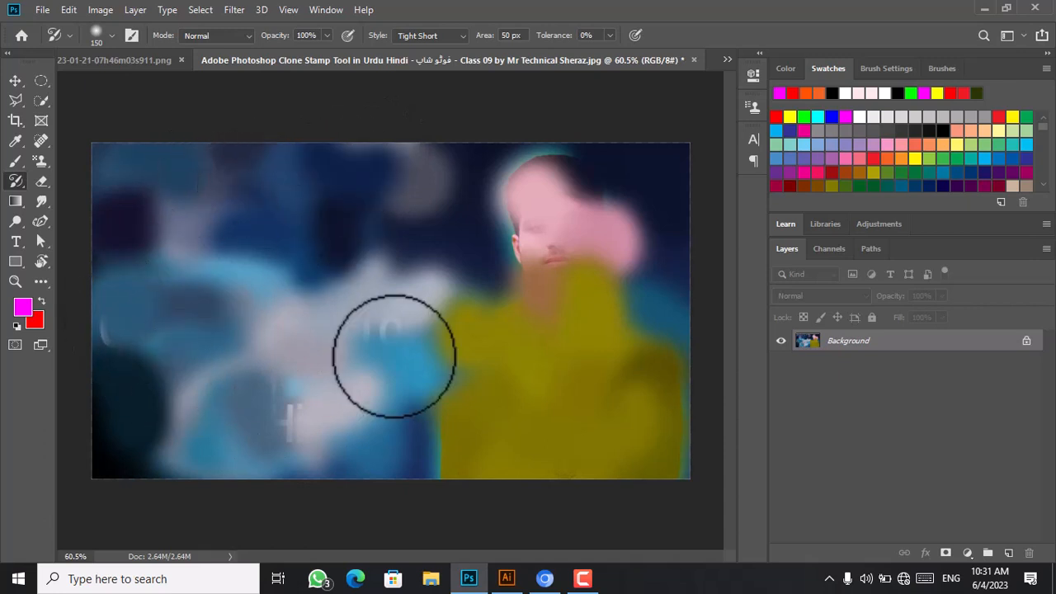
pyautogui.click(528, 233)
pyautogui.click(609, 275)
pyautogui.click(583, 226)
pyautogui.click(578, 224)
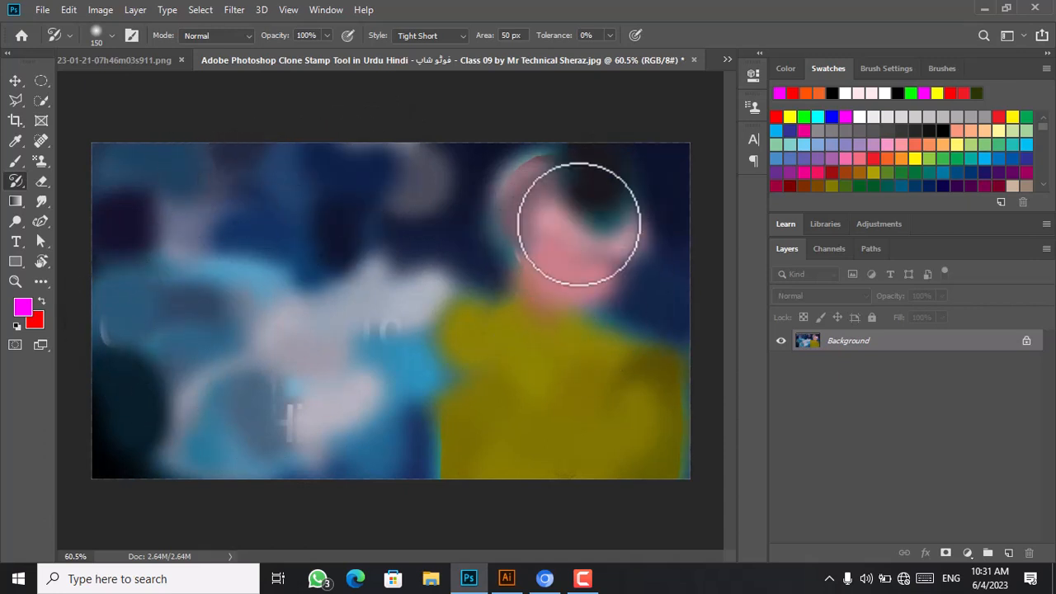
pyautogui.moveTo(552, 257)
pyautogui.mouseDown()
pyautogui.moveTo(500, 221)
pyautogui.moveTo(413, 258)
pyautogui.moveTo(578, 305)
pyautogui.moveTo(410, 368)
pyautogui.moveTo(292, 355)
pyautogui.moveTo(459, 358)
pyautogui.moveTo(582, 308)
pyautogui.moveTo(595, 269)
pyautogui.moveTo(435, 245)
pyautogui.moveTo(305, 253)
pyautogui.moveTo(261, 308)
pyautogui.moveTo(356, 414)
pyautogui.moveTo(611, 385)
pyautogui.moveTo(606, 414)
pyautogui.moveTo(551, 435)
pyautogui.moveTo(584, 440)
pyautogui.moveTo(660, 411)
pyautogui.moveTo(655, 316)
pyautogui.moveTo(637, 385)
pyautogui.moveTo(501, 413)
pyautogui.moveTo(394, 396)
pyautogui.moveTo(410, 436)
pyautogui.moveTo(469, 448)
pyautogui.moveTo(415, 362)
pyautogui.moveTo(470, 426)
pyautogui.moveTo(504, 440)
pyautogui.moveTo(469, 366)
pyautogui.moveTo(559, 393)
pyautogui.moveTo(718, 363)
pyautogui.moveTo(645, 349)
pyautogui.moveTo(713, 231)
pyautogui.moveTo(584, 323)
pyautogui.moveTo(528, 425)
pyautogui.moveTo(526, 297)
pyautogui.moveTo(443, 384)
pyautogui.mouseUp()
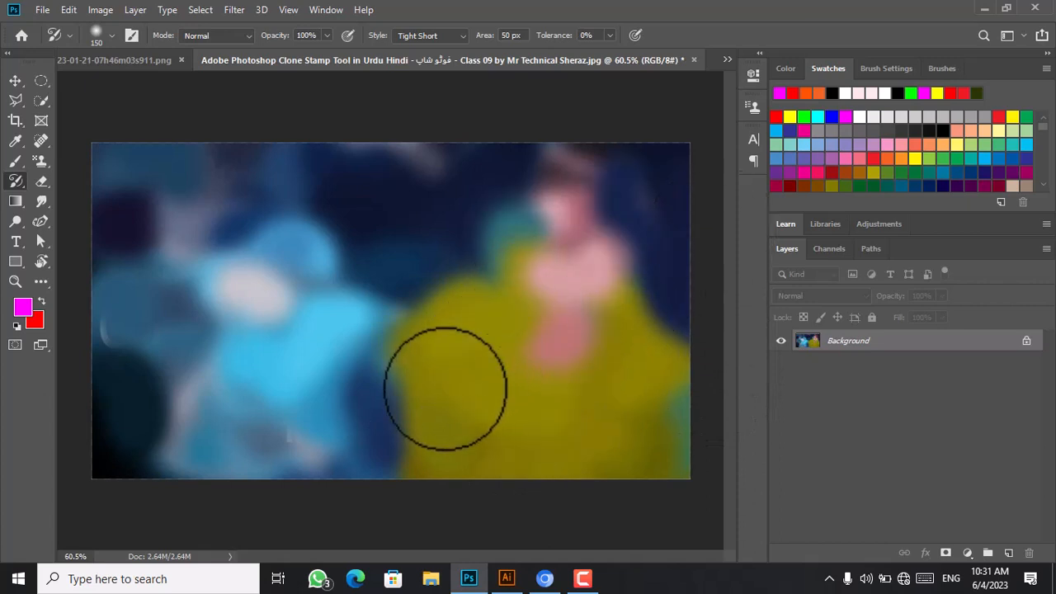
# Restore the original logo, title text and portrait by brushing over the whole image with the History Brush at size 150.
pyautogui.click(16, 183)
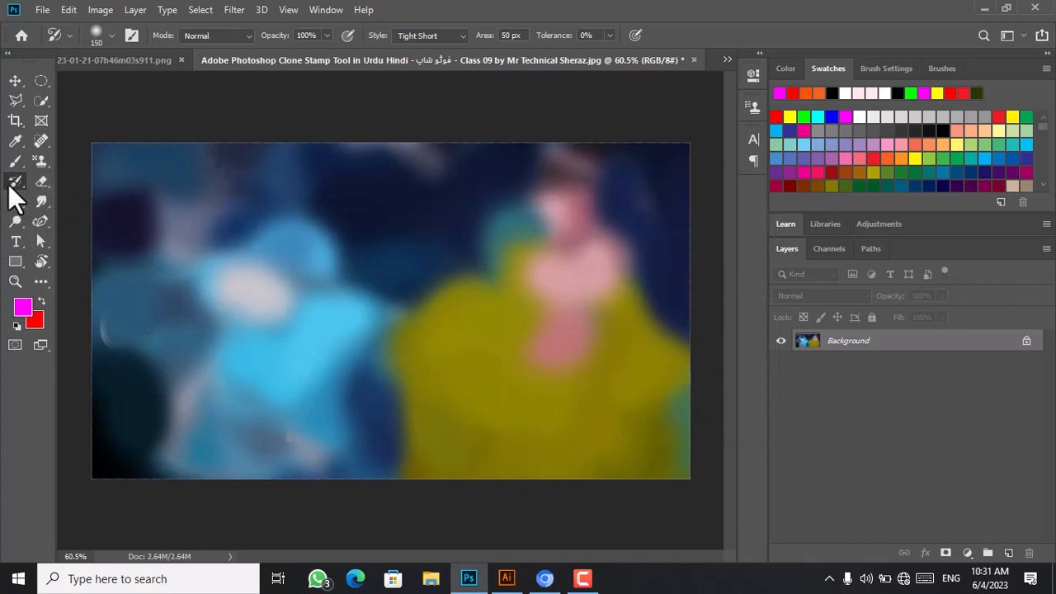
pyautogui.click(64, 181)
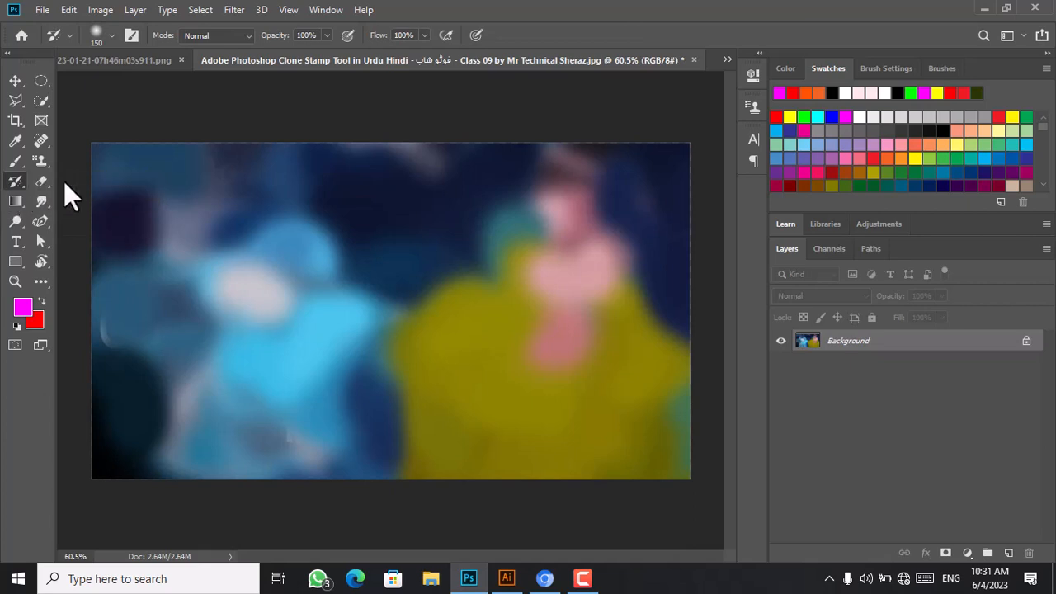
pyautogui.click(14, 182)
pyautogui.click(113, 186)
pyautogui.moveTo(208, 206)
pyautogui.mouseDown()
pyautogui.moveTo(243, 396)
pyautogui.moveTo(231, 214)
pyautogui.moveTo(210, 315)
pyautogui.moveTo(213, 195)
pyautogui.moveTo(201, 205)
pyautogui.moveTo(217, 159)
pyautogui.moveTo(163, 198)
pyautogui.moveTo(178, 167)
pyautogui.moveTo(134, 184)
pyautogui.moveTo(141, 153)
pyautogui.moveTo(91, 153)
pyautogui.moveTo(120, 415)
pyautogui.moveTo(157, 204)
pyautogui.moveTo(150, 397)
pyautogui.moveTo(174, 266)
pyautogui.moveTo(87, 369)
pyautogui.mouseUp()
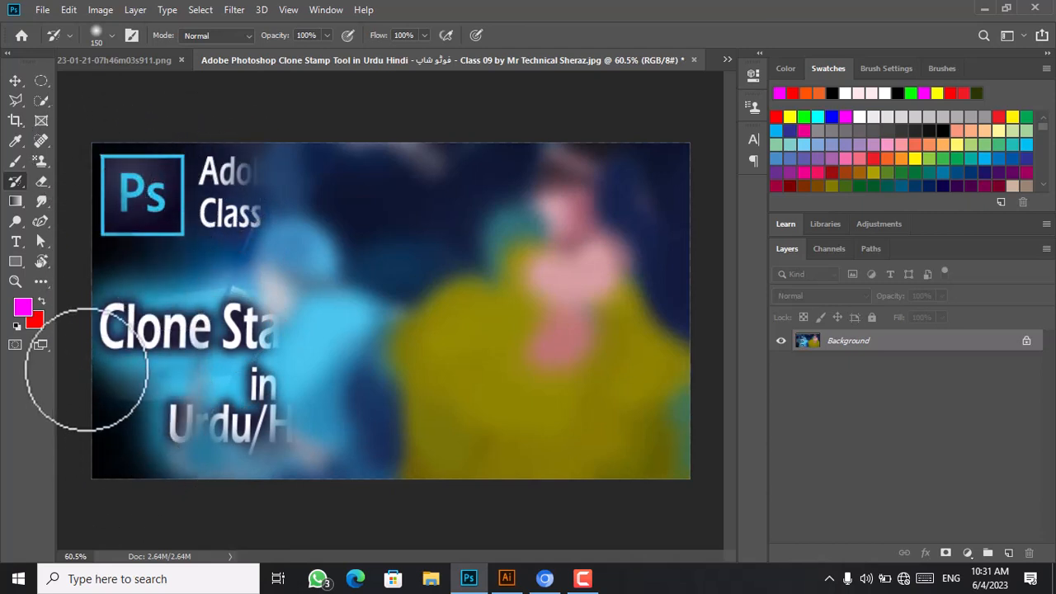
pyautogui.moveTo(308, 479)
pyautogui.mouseDown()
pyautogui.moveTo(367, 376)
pyautogui.moveTo(177, 399)
pyautogui.moveTo(244, 290)
pyautogui.moveTo(351, 260)
pyautogui.moveTo(332, 359)
pyautogui.moveTo(355, 422)
pyautogui.moveTo(360, 366)
pyautogui.moveTo(465, 294)
pyautogui.moveTo(440, 350)
pyautogui.moveTo(511, 466)
pyautogui.moveTo(556, 444)
pyautogui.moveTo(598, 274)
pyautogui.moveTo(684, 253)
pyautogui.moveTo(685, 383)
pyautogui.moveTo(661, 534)
pyautogui.moveTo(677, 146)
pyautogui.moveTo(642, 245)
pyautogui.moveTo(616, 270)
pyautogui.moveTo(621, 169)
pyautogui.moveTo(552, 185)
pyautogui.moveTo(407, 294)
pyautogui.moveTo(628, 148)
pyautogui.moveTo(365, 215)
pyautogui.moveTo(318, 282)
pyautogui.moveTo(473, 164)
pyautogui.moveTo(338, 166)
pyautogui.moveTo(191, 212)
pyautogui.moveTo(361, 158)
pyautogui.mouseUp()
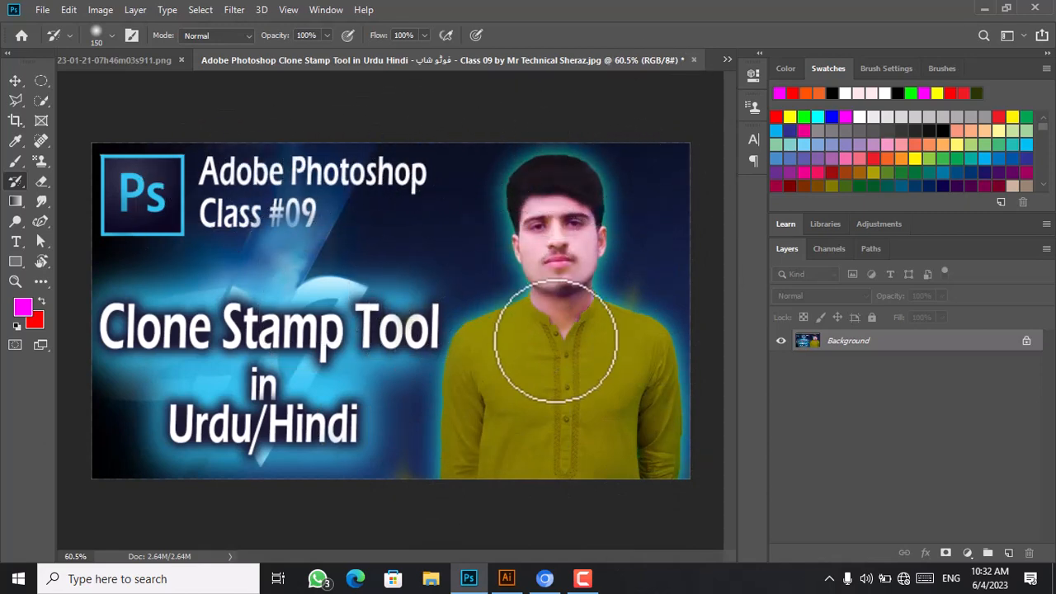